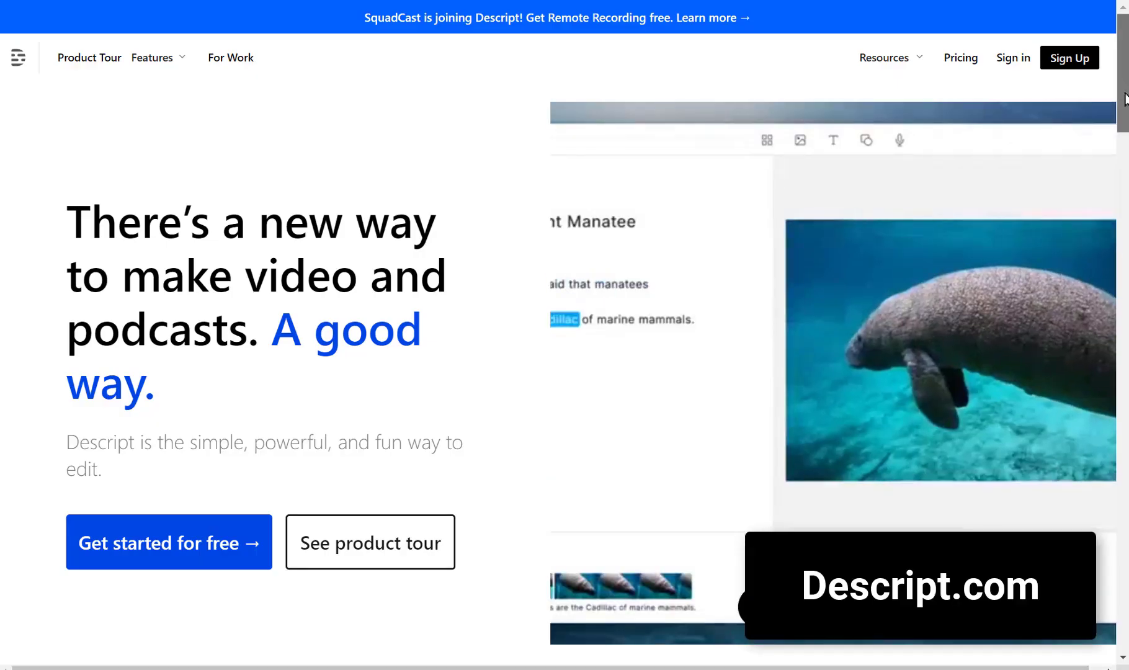
Step: Apply the Eye Contact effect to the phone-call clip and play the scene to check it
mouse_move(1125, 86)
left_mouse_down()
mouse_move(1125, 232)
mouse_move(1125, 87)
left_mouse_up()
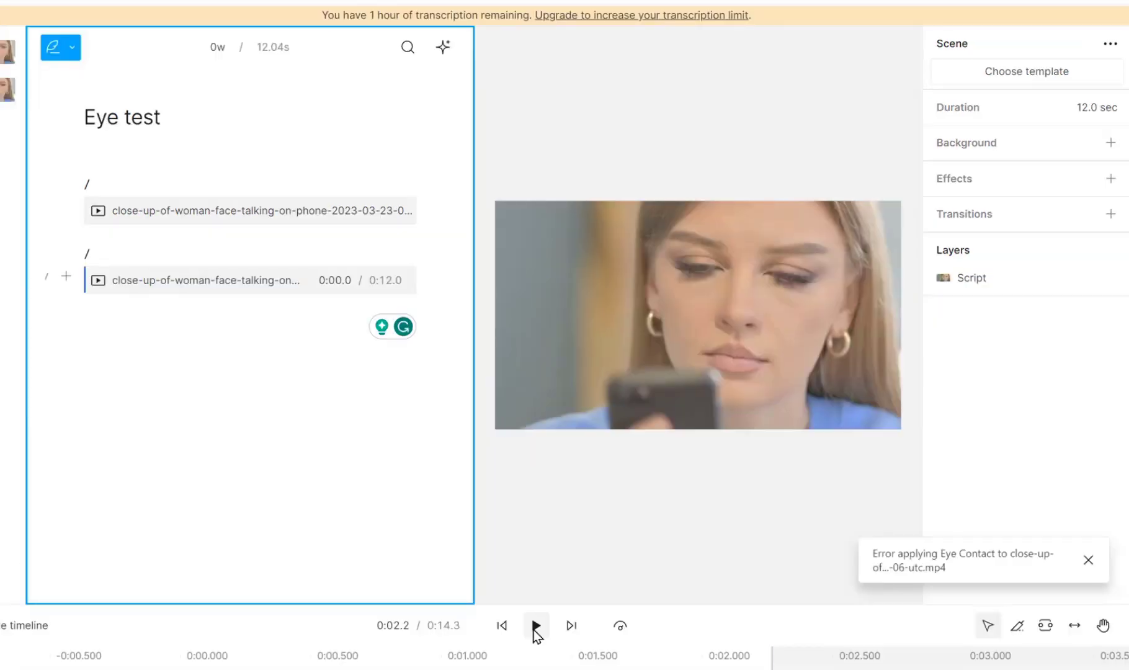
left_click(534, 627)
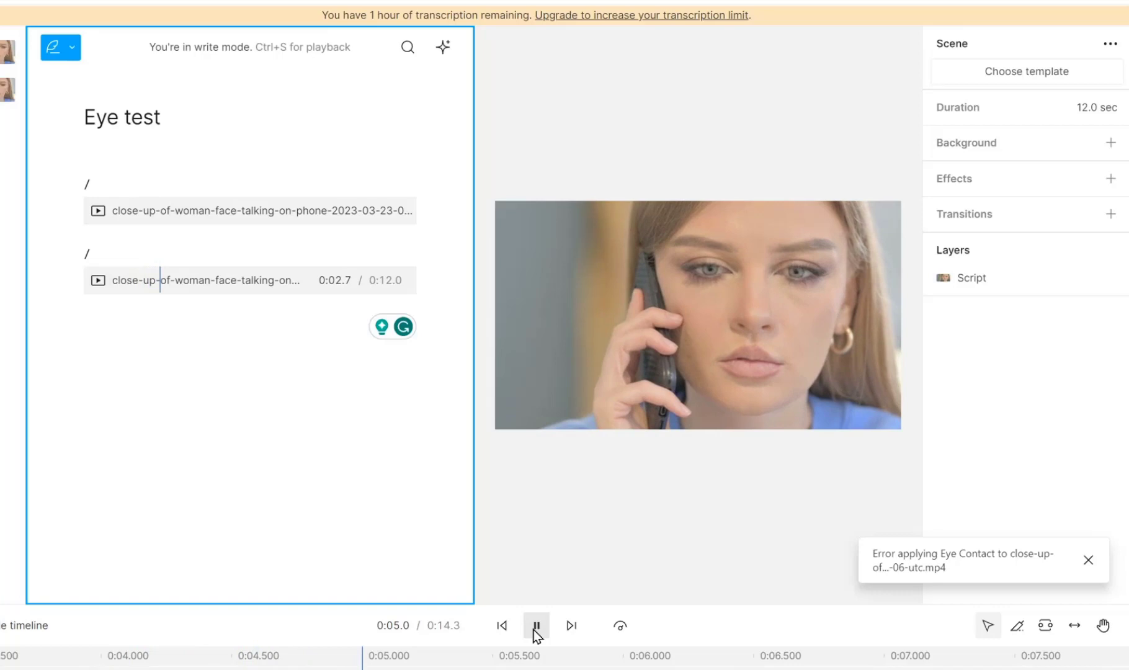
left_click(537, 626)
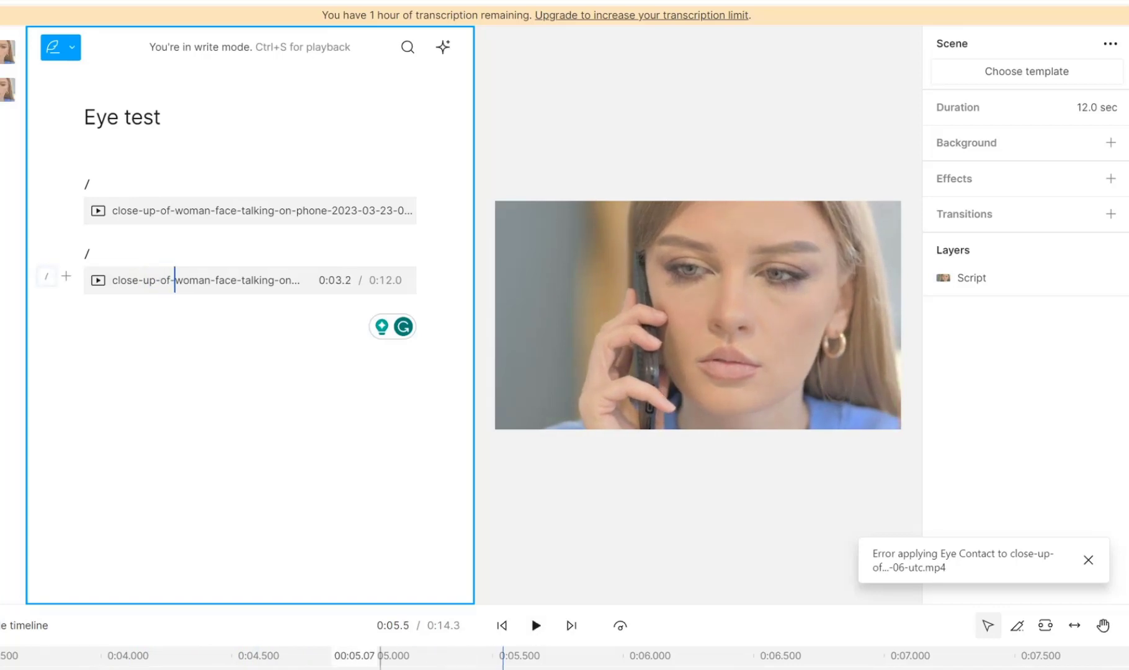
left_click(380, 656)
left_click(1110, 250)
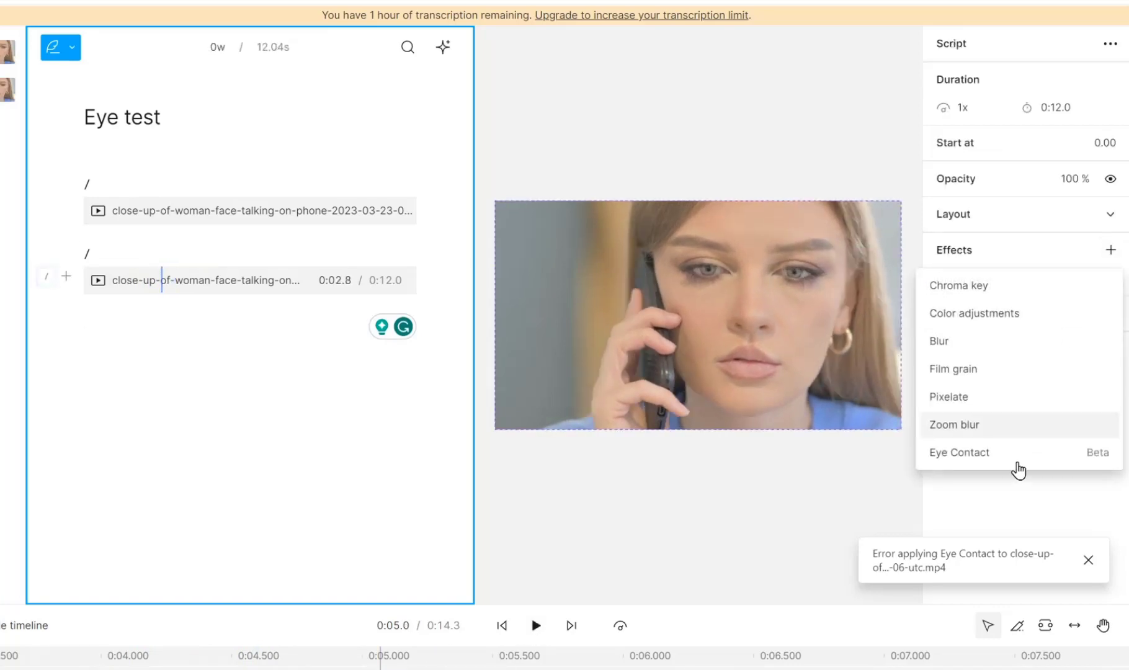
left_click(1015, 458)
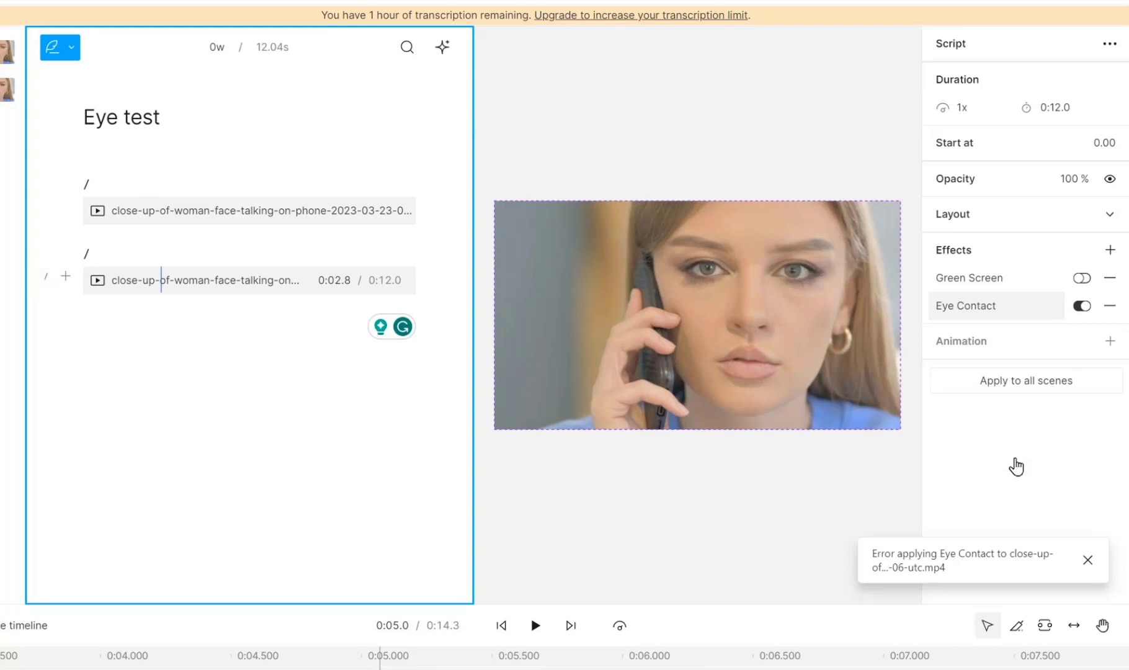
left_click(535, 625)
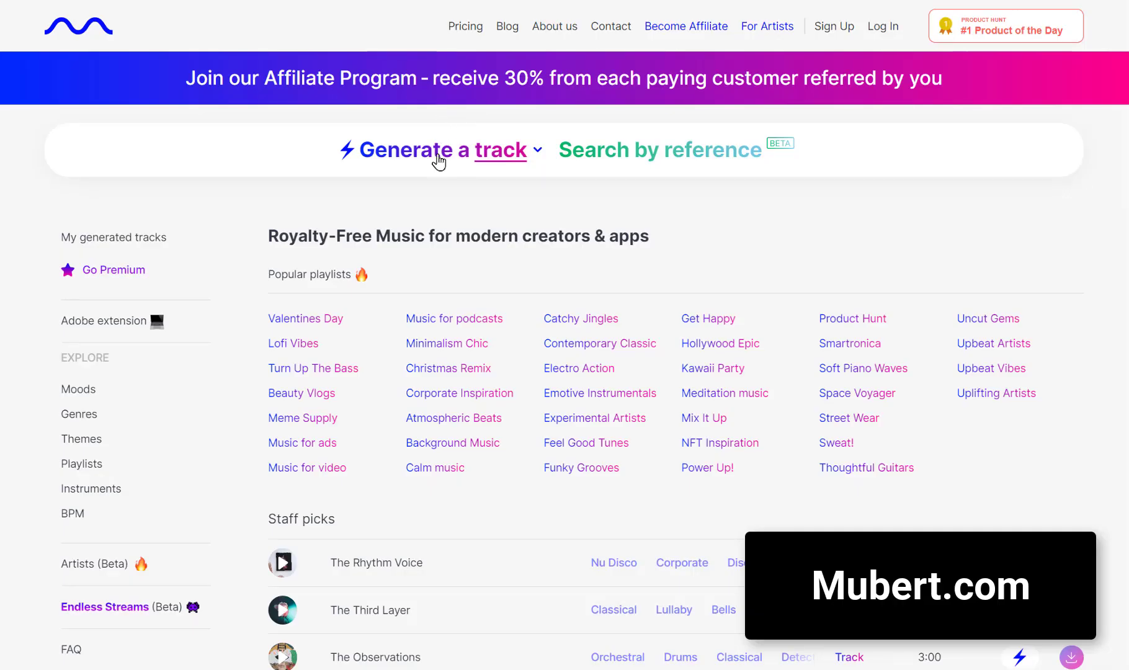
Step: Add the Fun mood to Amusing and generate a 0:20 Mubert track
left_click(438, 160)
left_click(171, 300)
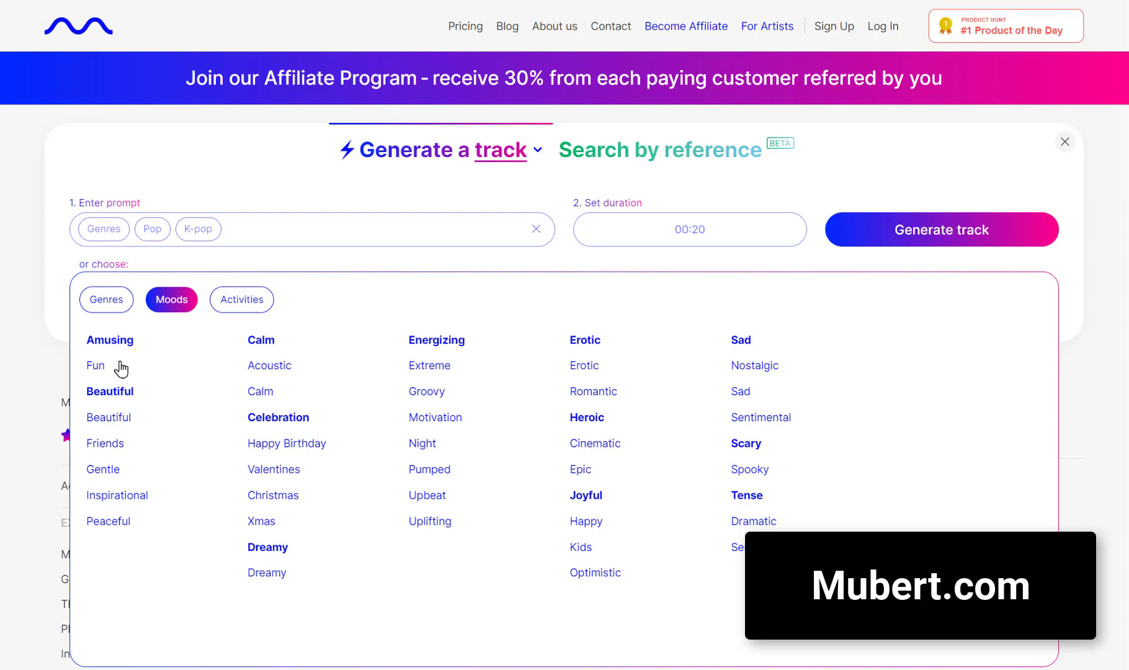
left_click(95, 365)
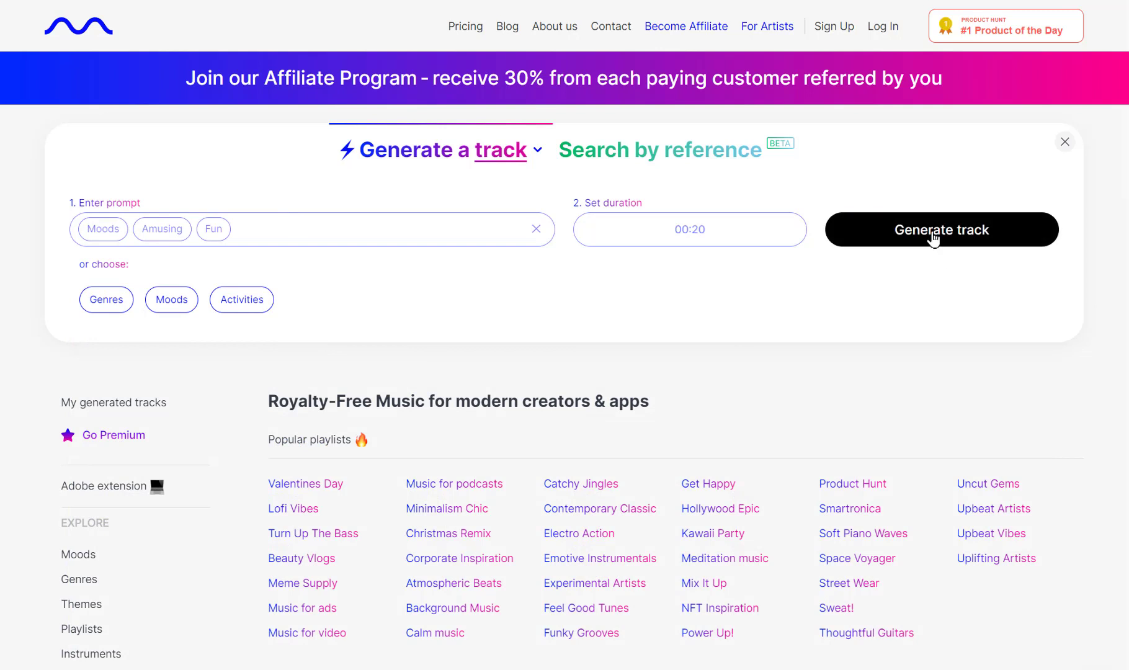
left_click(932, 239)
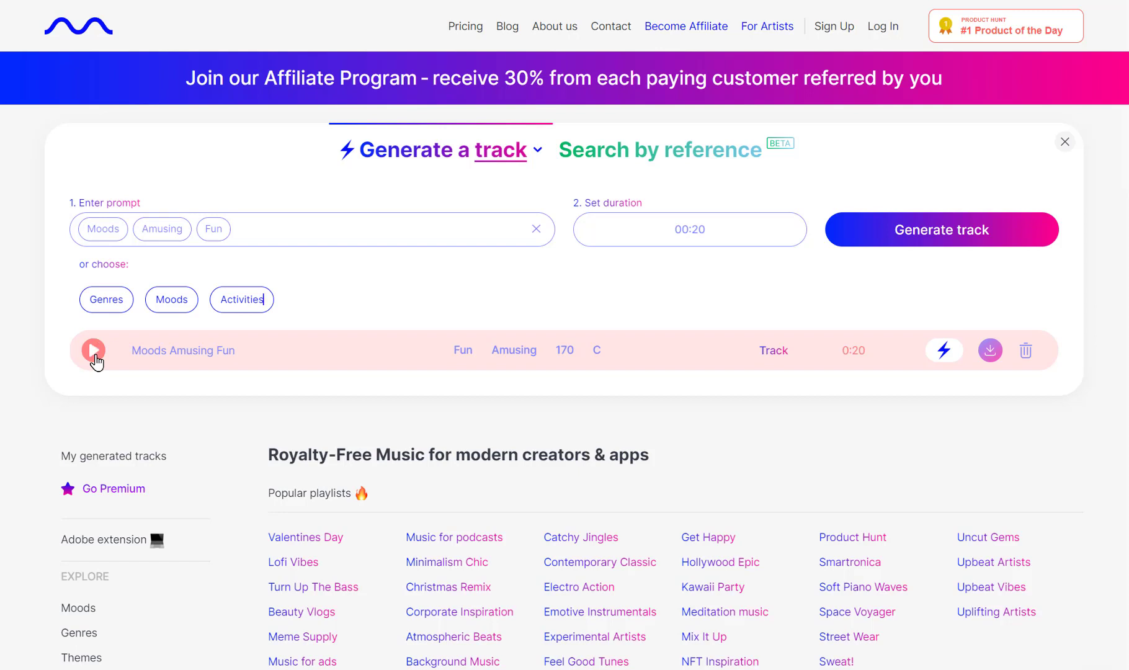
Step: Replace the mood chips with the prompt 'a calm walk on the beach at sunset' and generate
left_click(537, 229)
type("a")
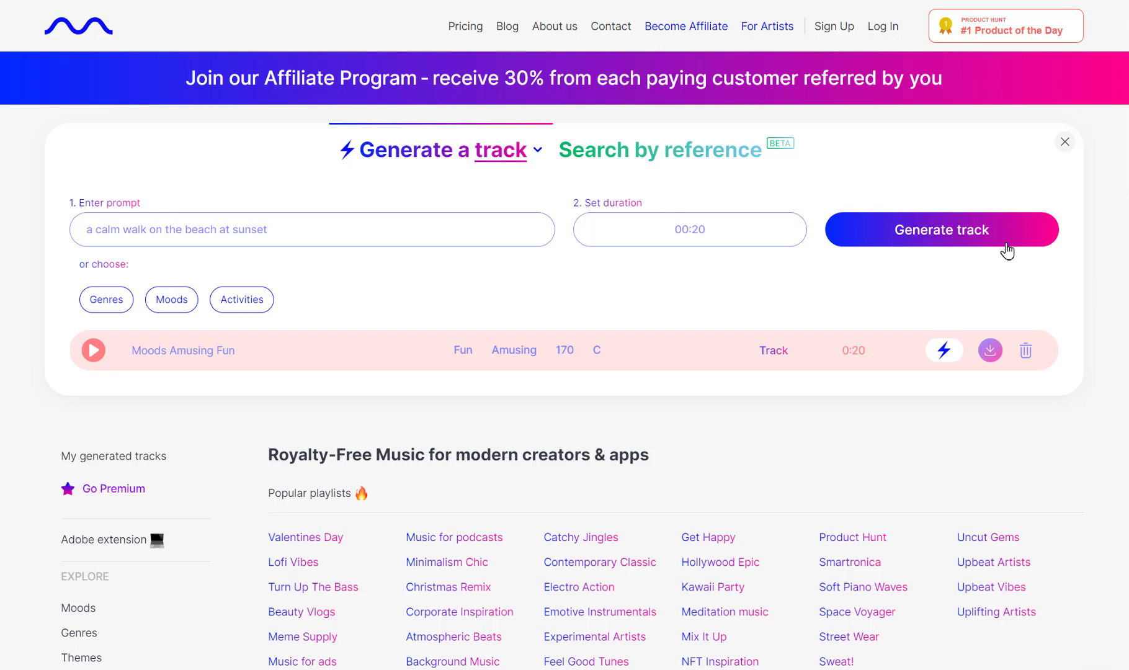
left_click(998, 240)
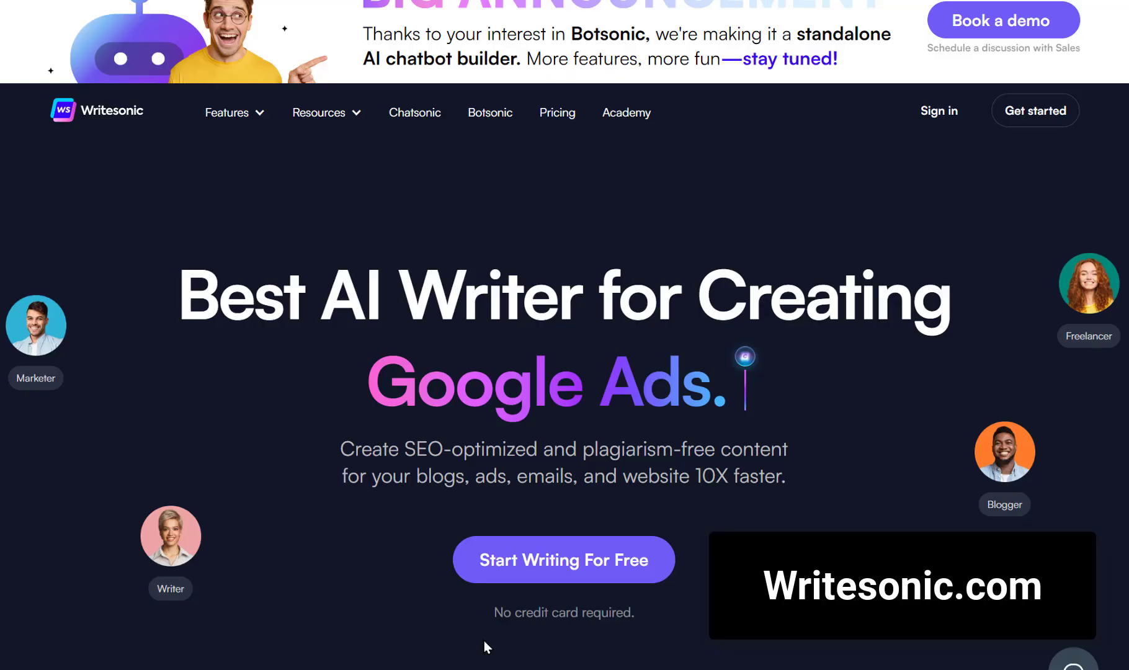
Step: Open Writesonic's Twitter Tweets template from the Social Media templates
left_click(565, 557)
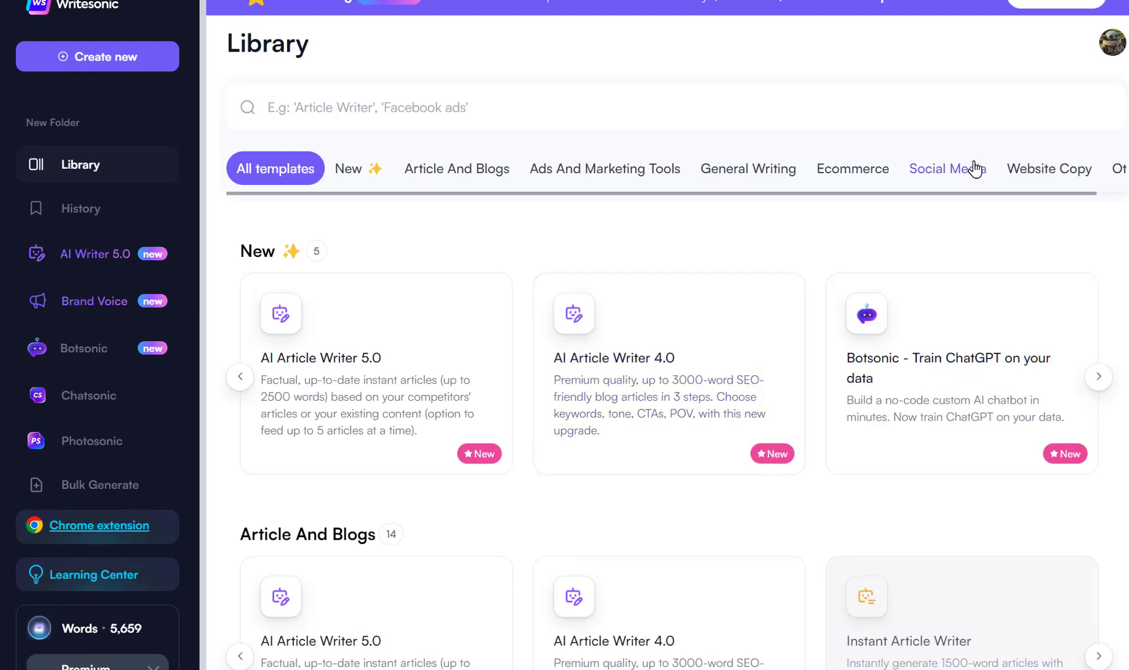
left_click(973, 170)
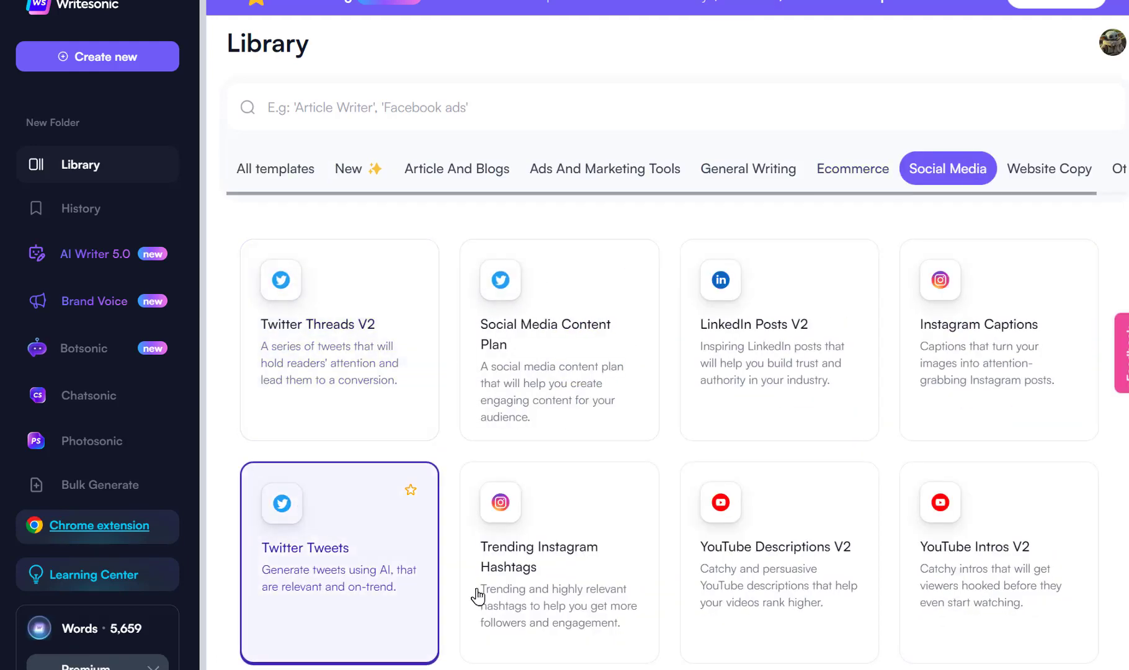
left_click(378, 590)
Step: Enter title 'tweet' and topic '10 hot new ai tools', then generate the tweets
left_click(120, 65)
type("tweet")
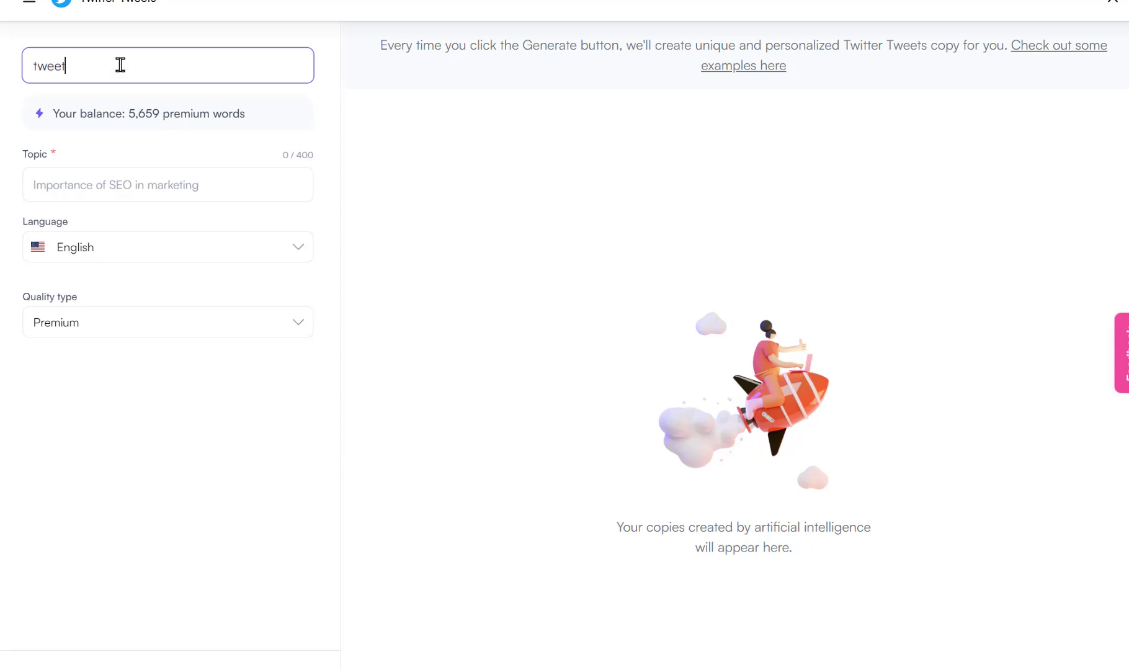
left_click(131, 176)
type("10 hot new ai")
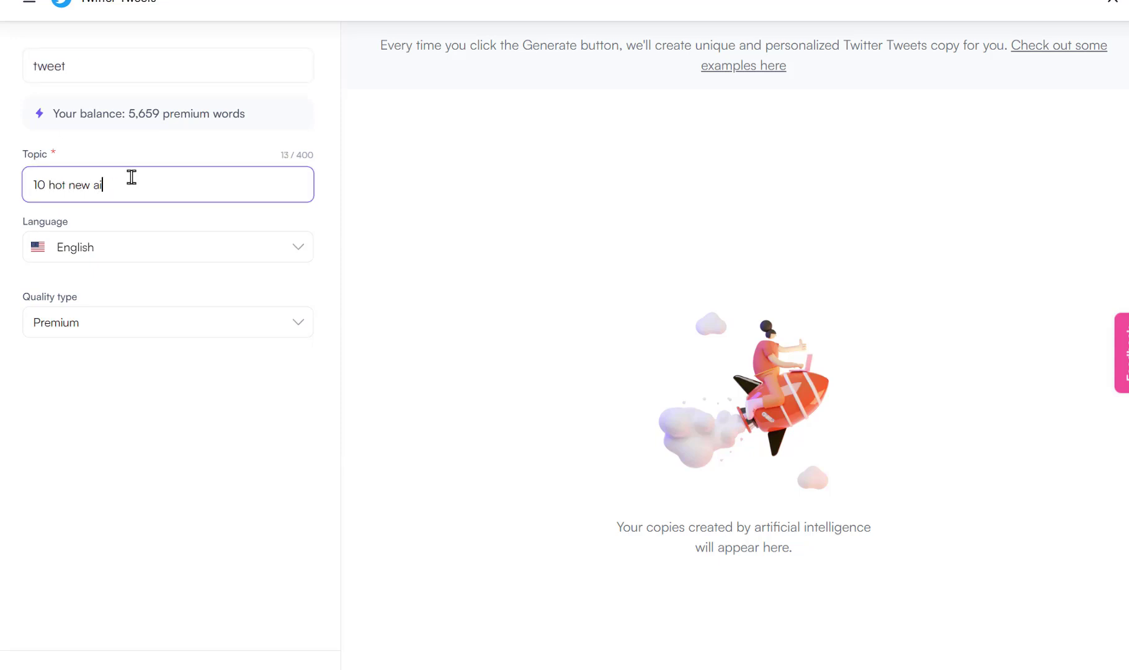
type(" tools")
key("super+Return")
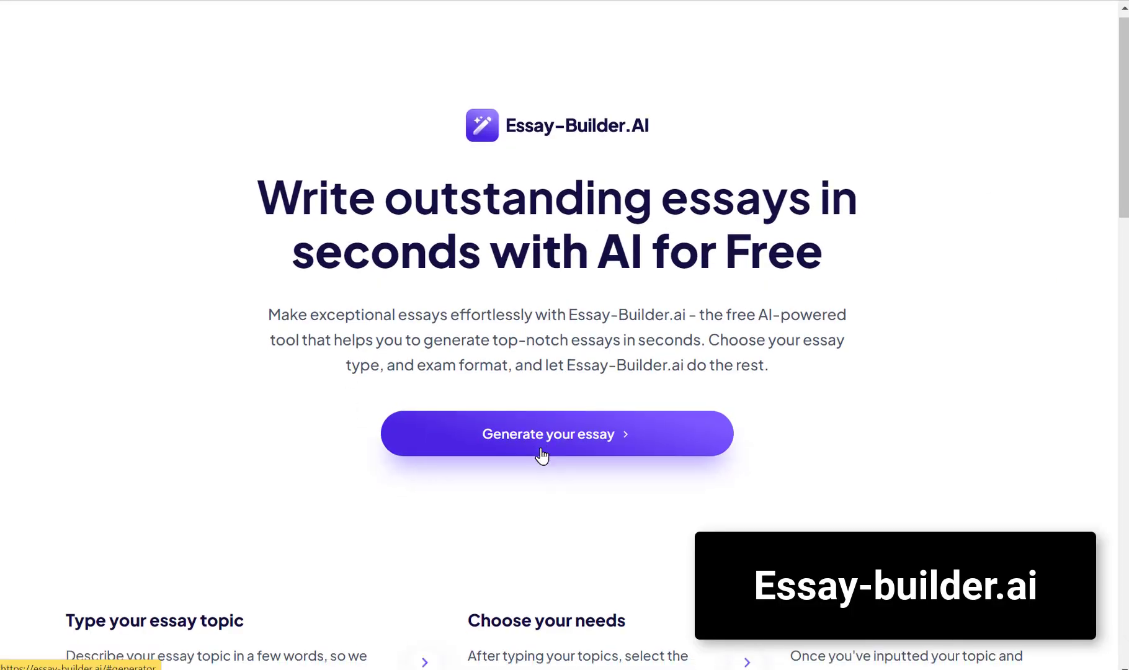
Step: Set the essay topic 'Free AI tools in 2023', 3 paragraphs, Compare/Contrast type
left_click(537, 456)
left_click(159, 206)
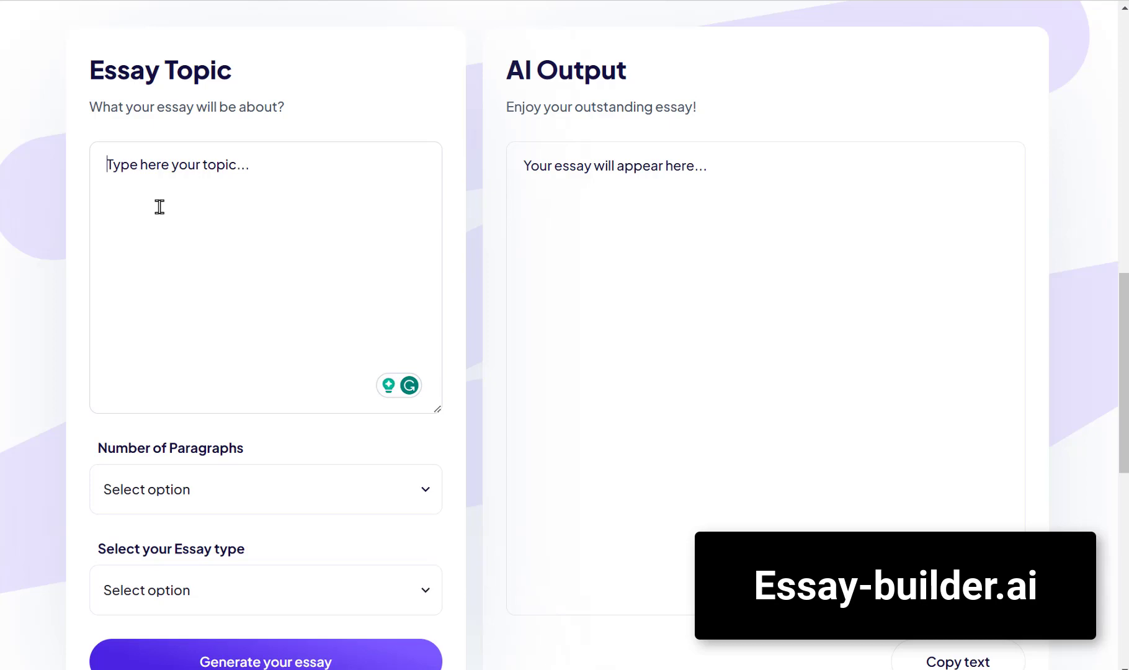
type("Free AI tools in 2023")
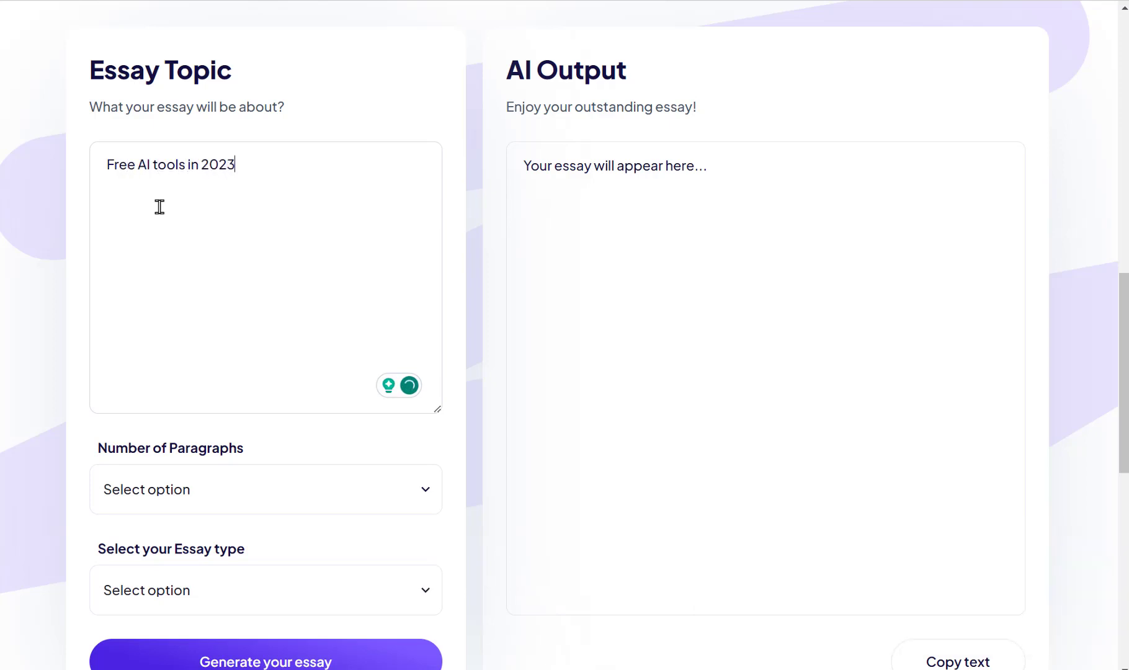
left_click(217, 487)
left_click(211, 538)
left_click(216, 588)
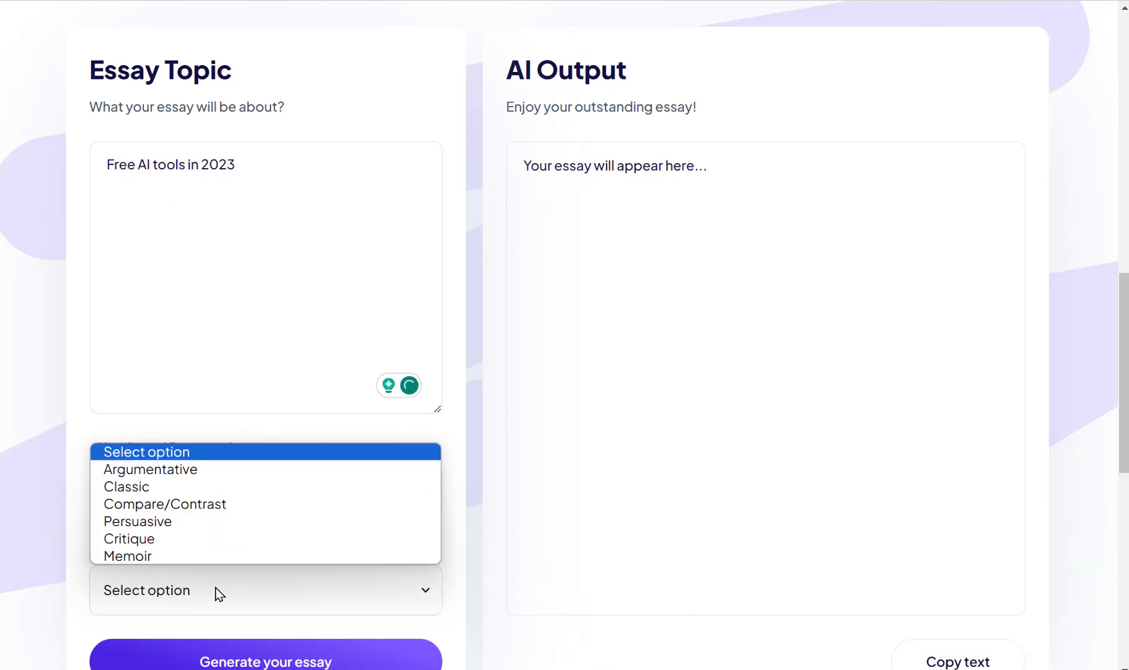
left_click(240, 504)
Step: Generate the essay and copy the finished text
scroll(186, 521, "down", 3)
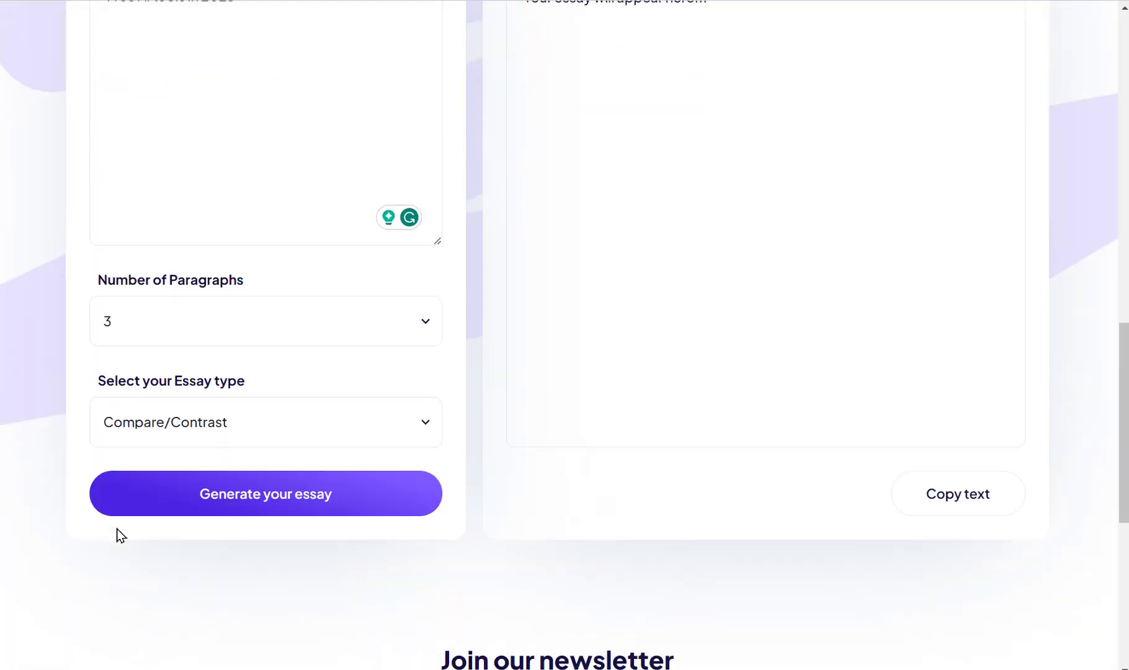
left_click(261, 495)
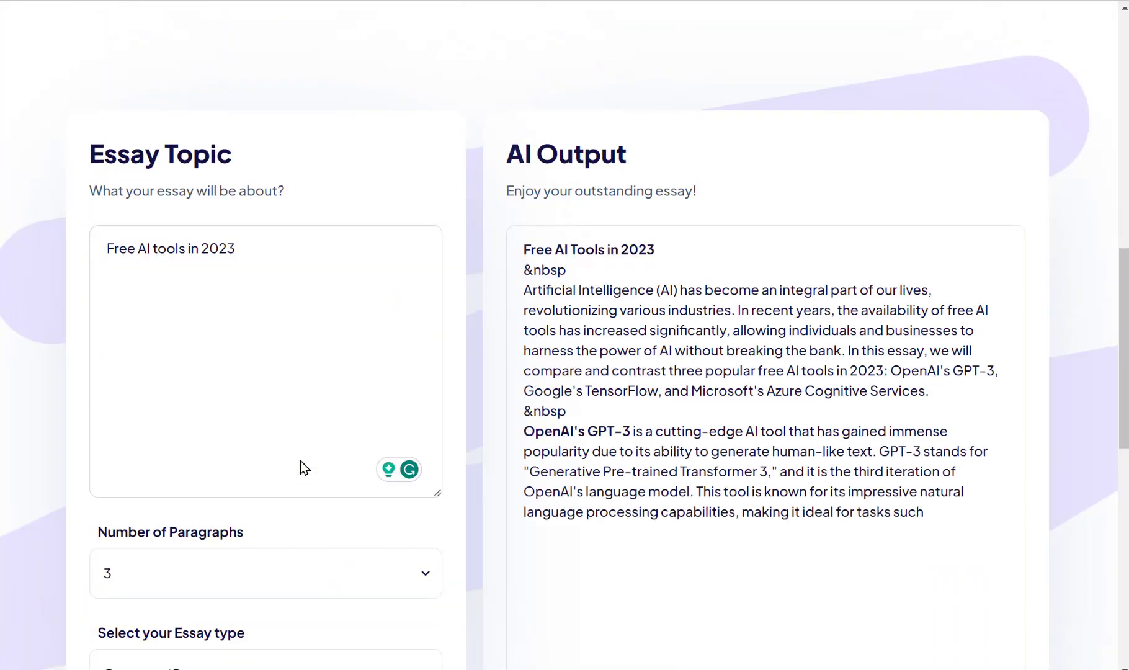
left_click_drag(1123, 428, 1124, 527)
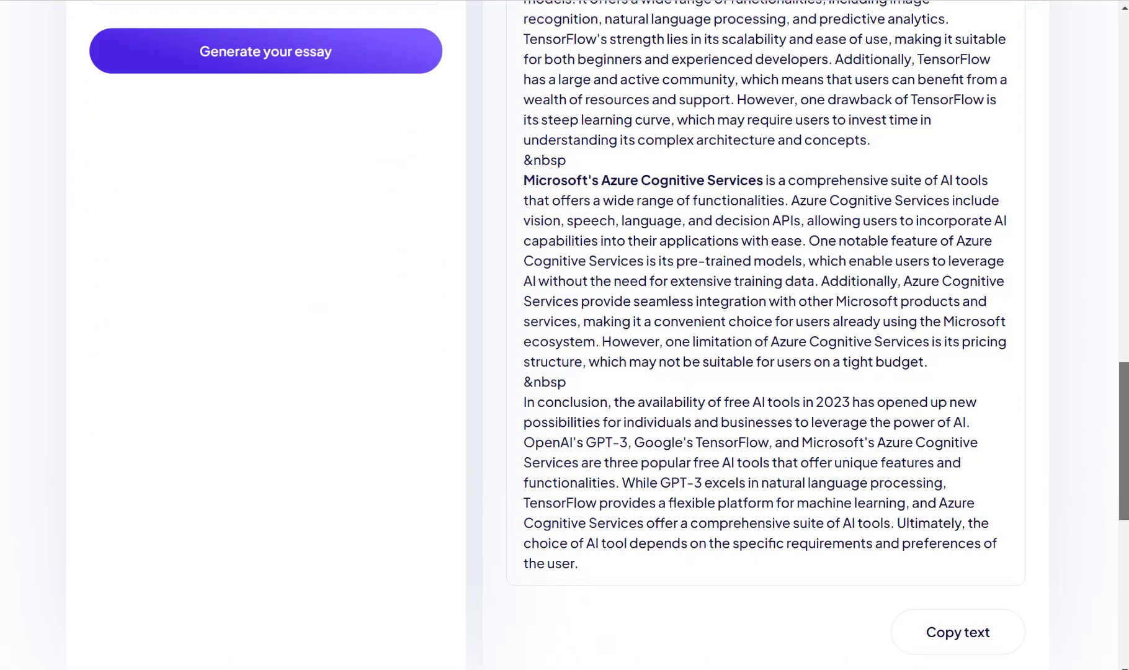
left_click(952, 644)
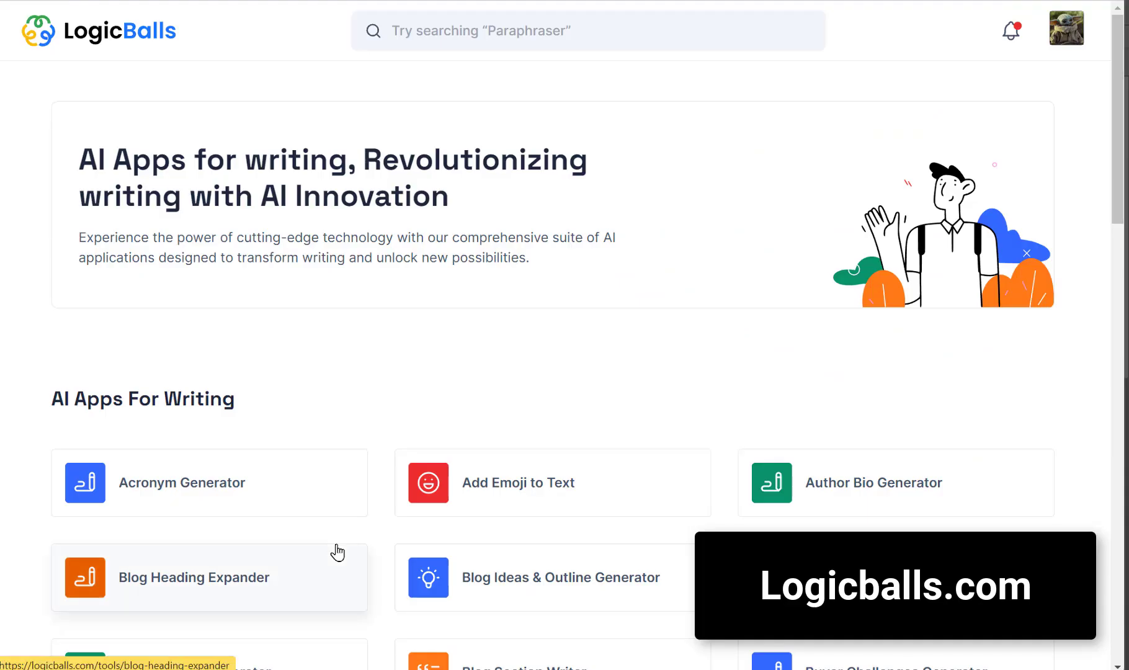
Step: Open the Blog Ideas & Outline Generator with keywords 'top AI tools in 2023'
scroll(337, 549, "down", 5)
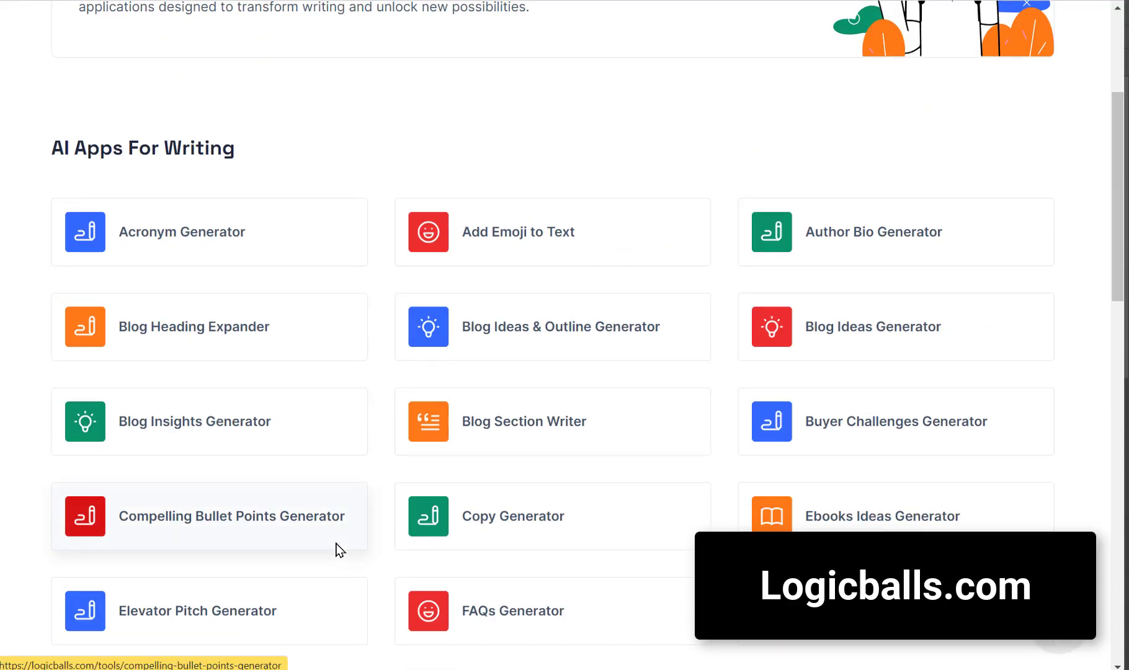
scroll(28, 528, "down", 9)
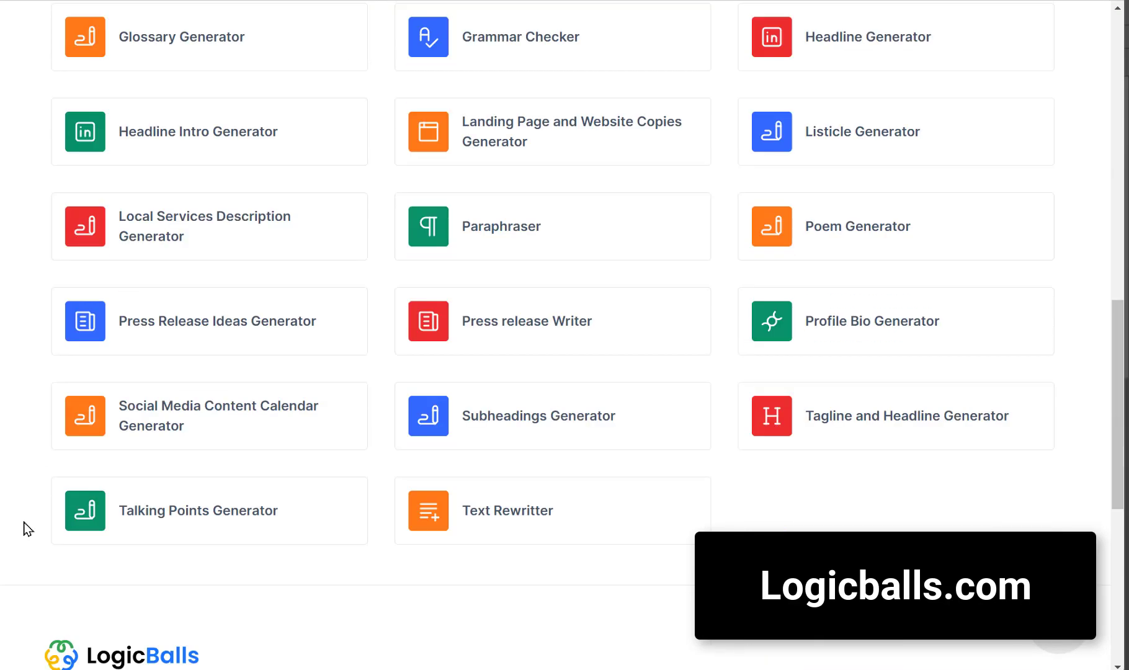
scroll(27, 528, "up", 7)
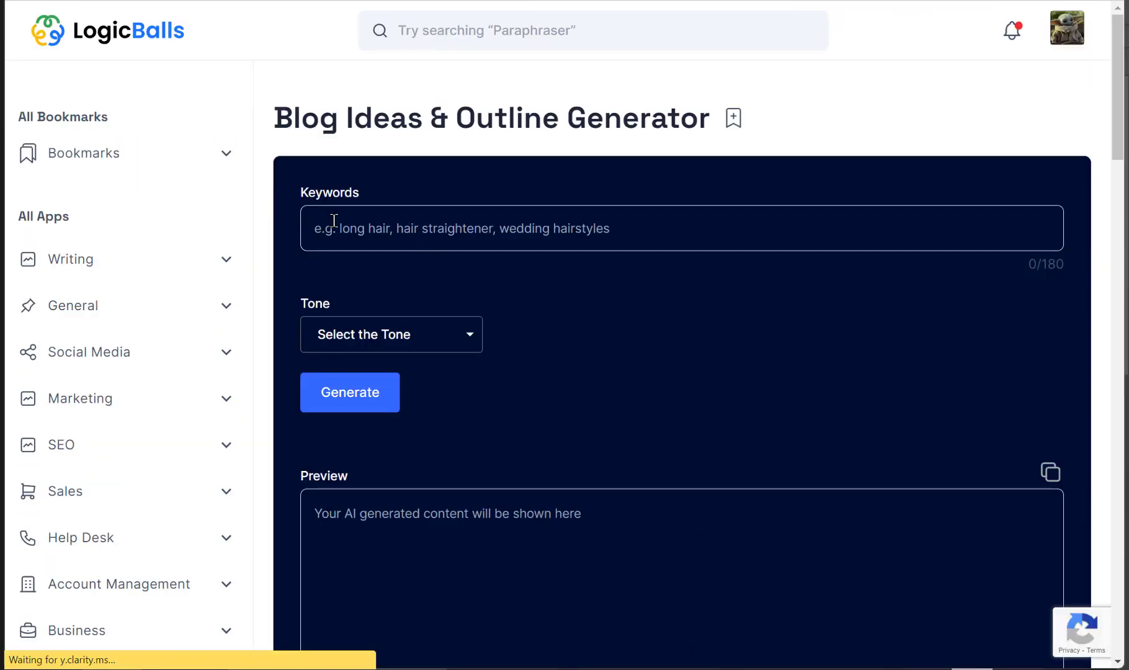
left_click(401, 235)
type("top AI t")
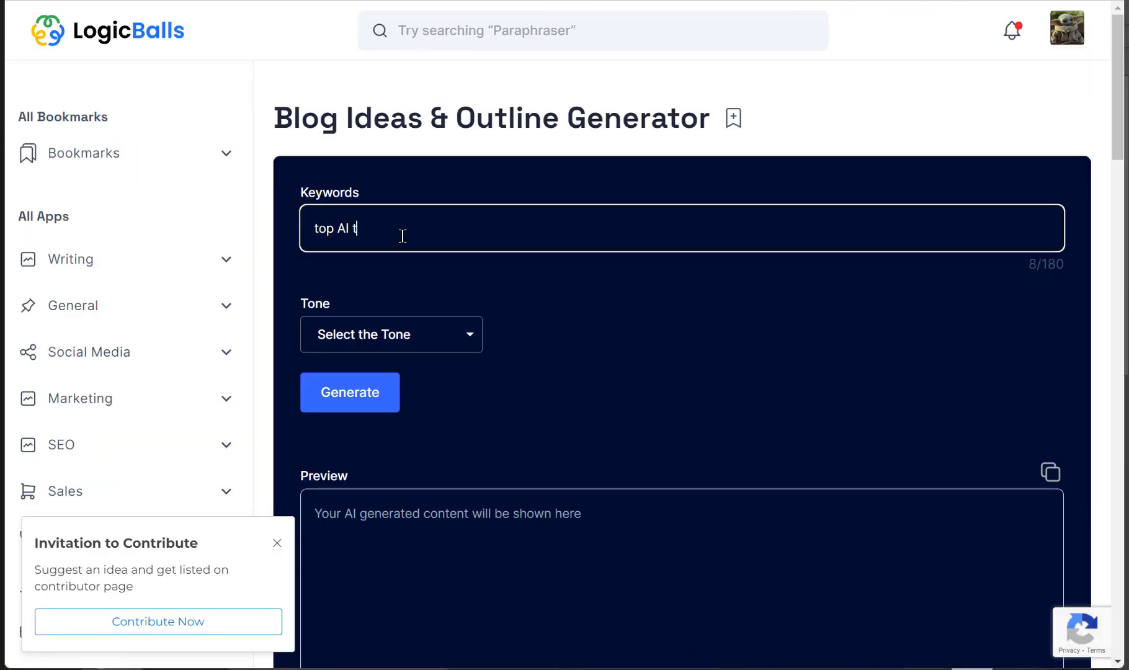
type("ools in 2023")
Step: Set the tone to Informative and generate the blog outline
left_click(276, 543)
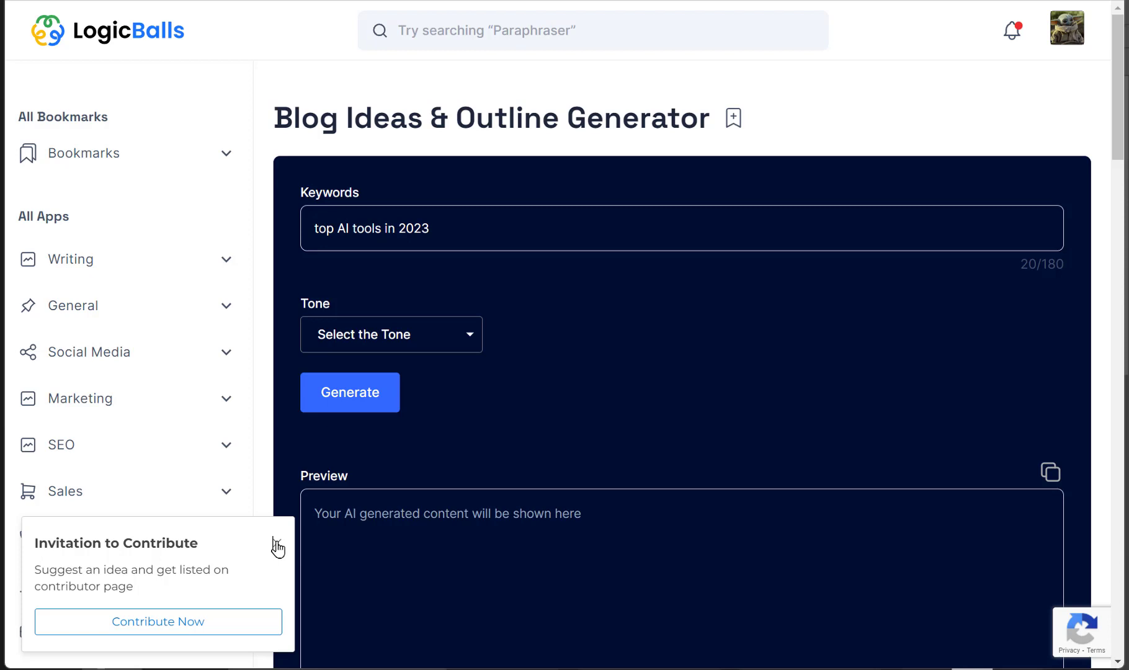
left_click(392, 338)
left_click_drag(475, 391, 484, 443)
left_click(350, 507)
left_click(350, 392)
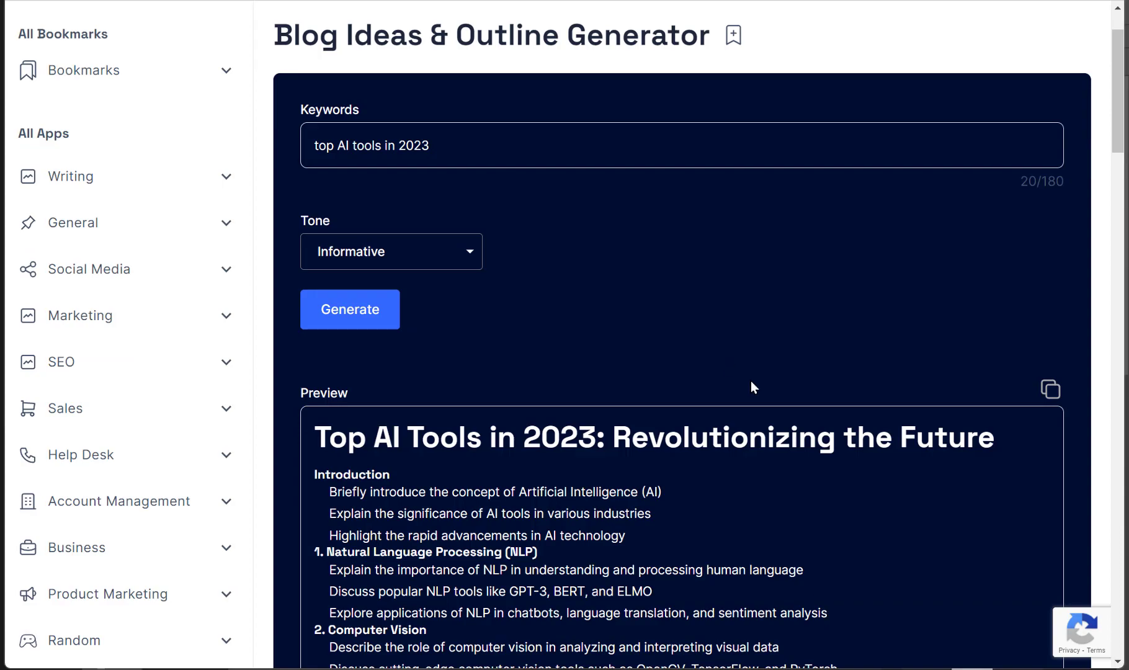
scroll(739, 408, "down", 12)
scroll(739, 408, "up", 4)
scroll(739, 408, "up", 3)
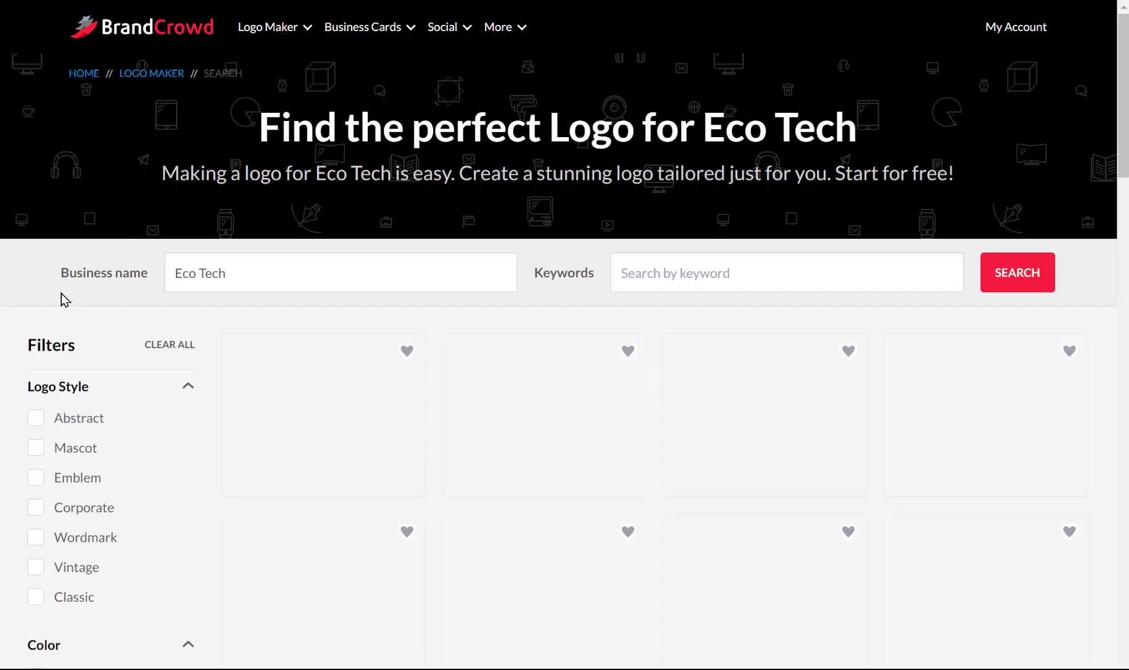
Step: Paste the business keywords and open the hexagon-leaf Eco Tech logo in the editor
key("ctrl+v")
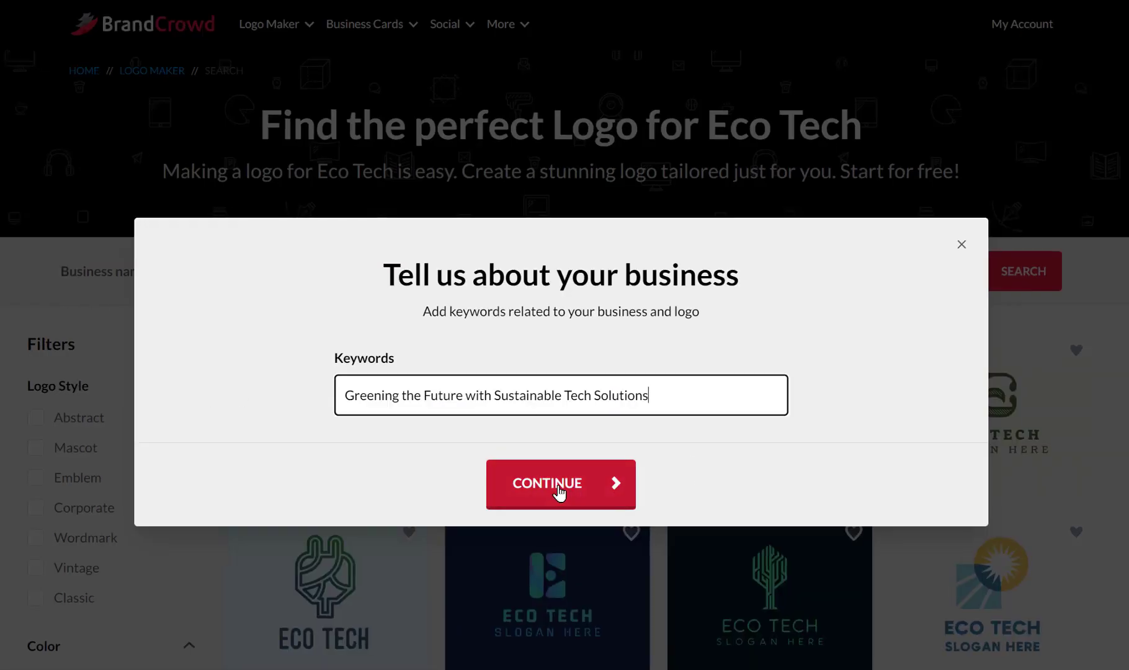
left_click(558, 489)
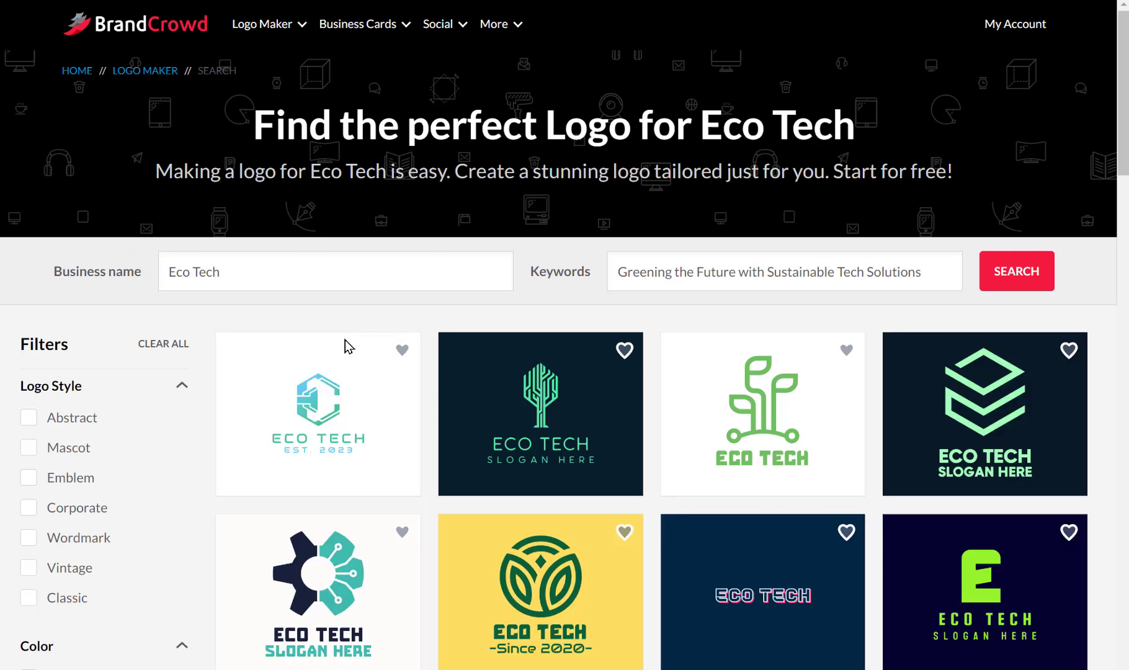
left_click_drag(1121, 139, 1126, 418)
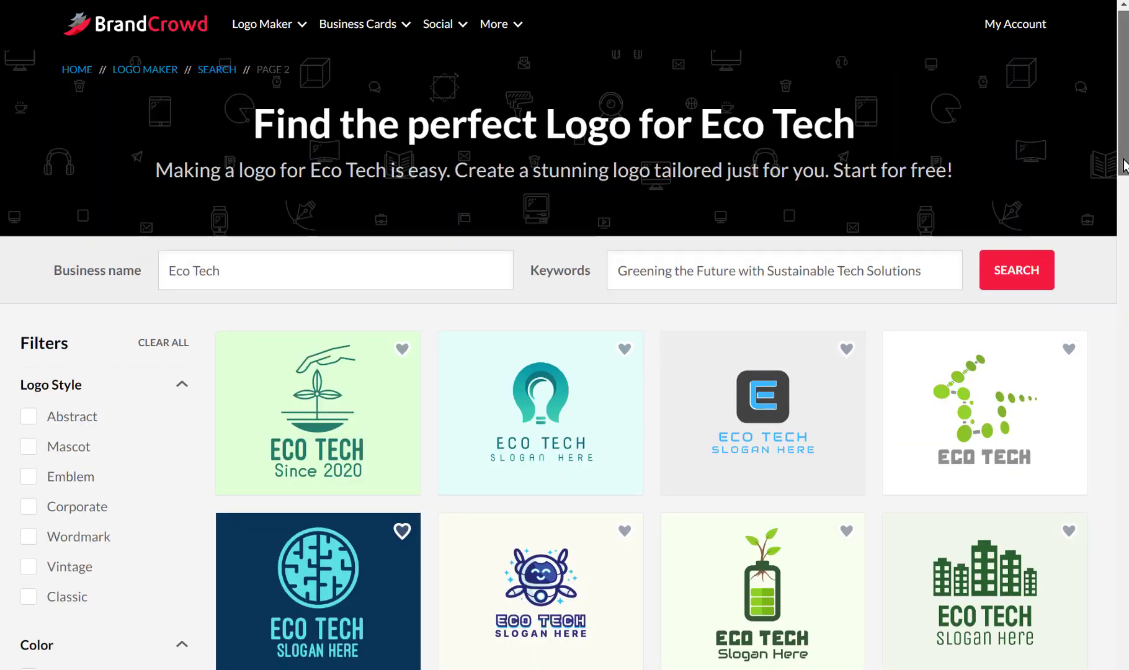
left_click_drag(1119, 166, 1125, 230)
left_click(244, 406)
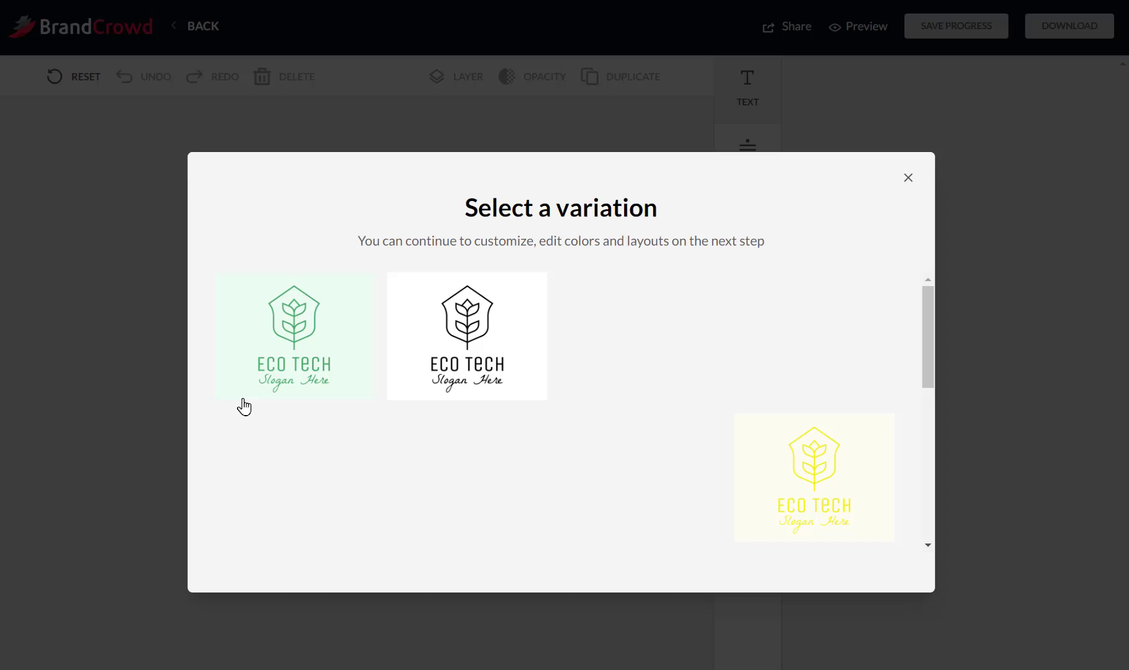
Step: Choose the green variation and change the ECO TECH text font to Urbanist
left_click_drag(923, 334, 950, 284)
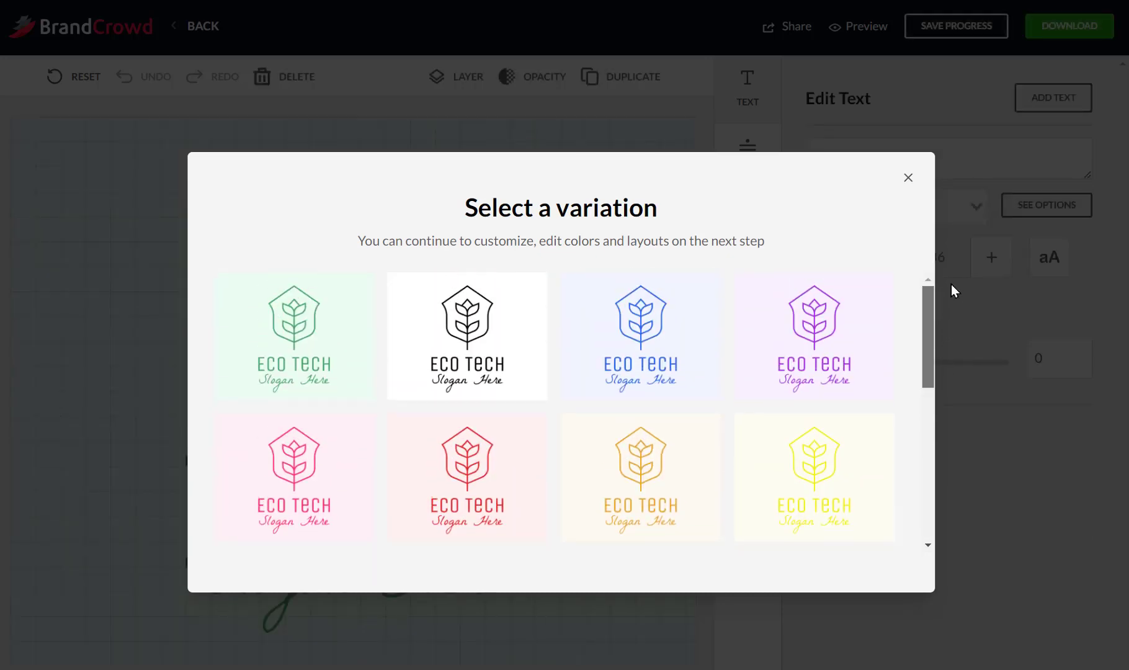
left_click(327, 366)
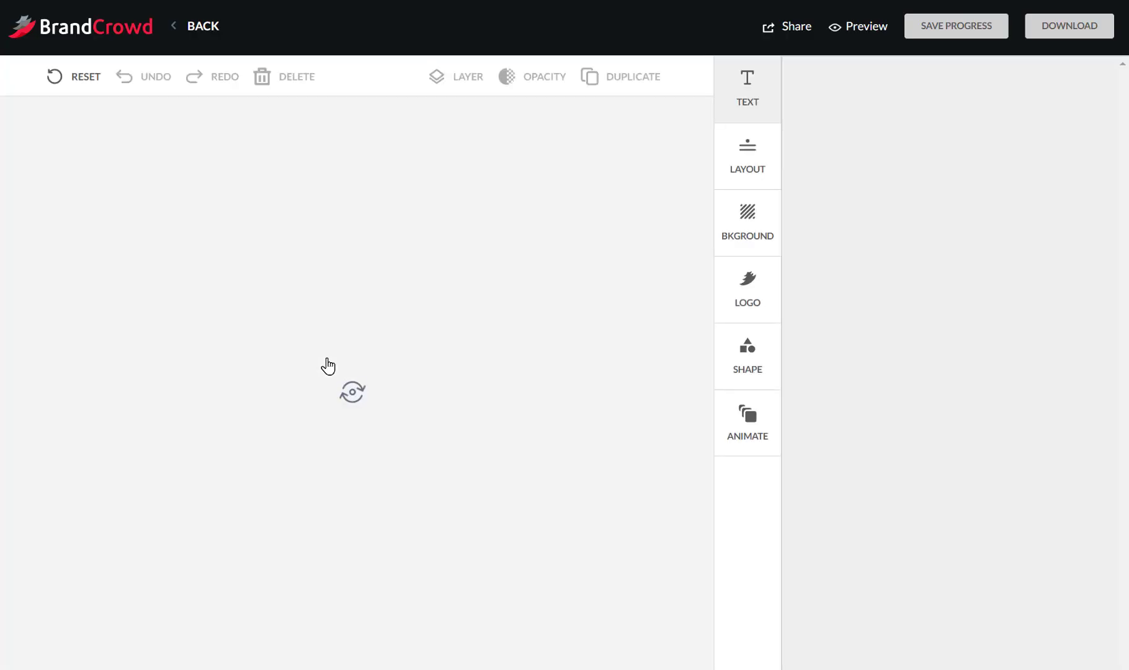
left_click(328, 365)
left_click(293, 507)
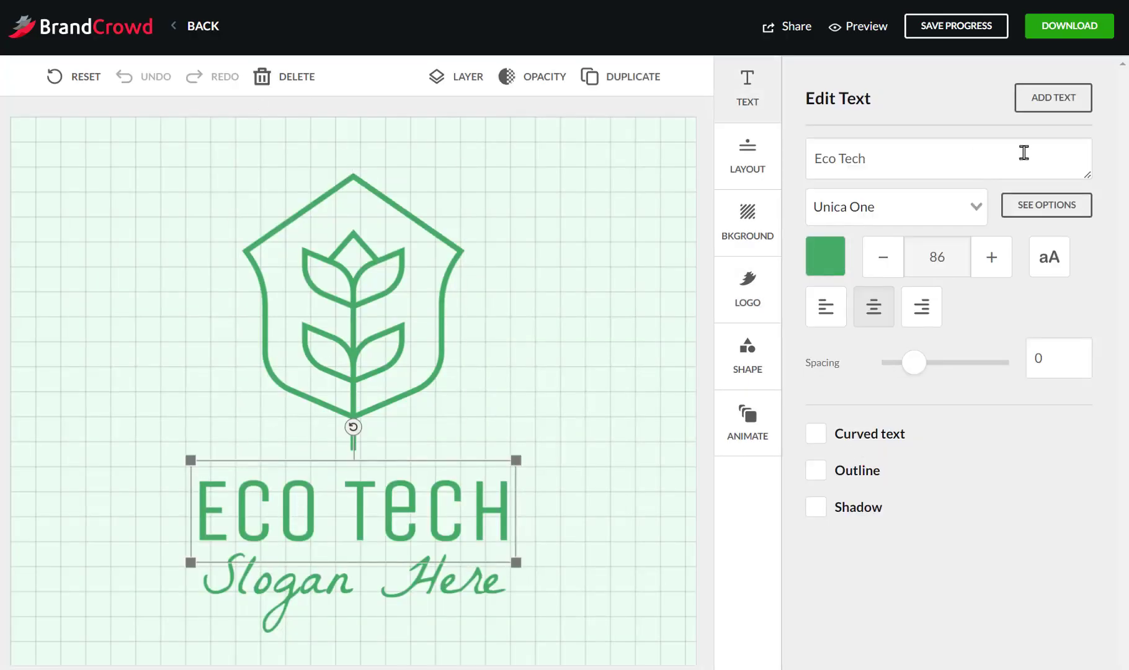
left_click(969, 214)
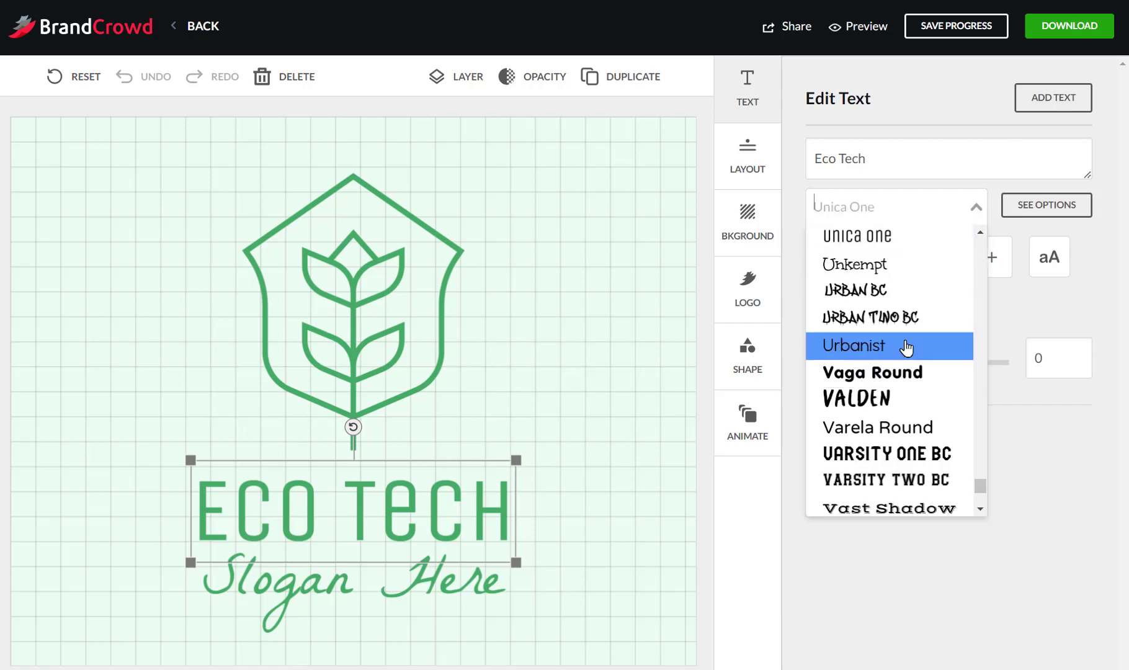
left_click(841, 346)
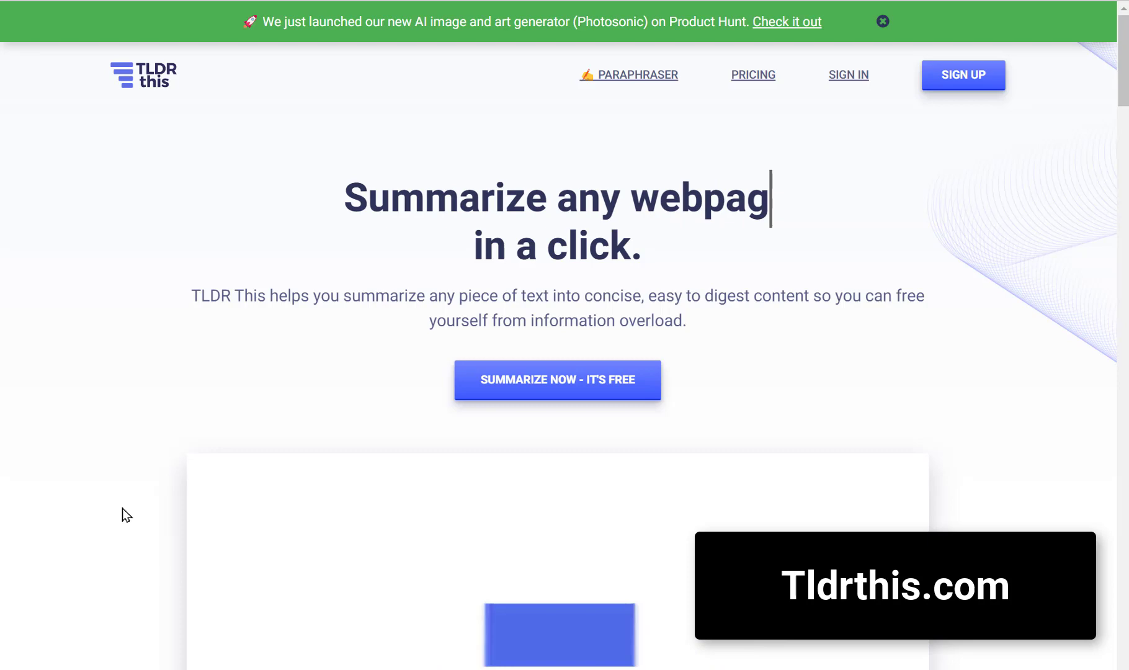
Step: Paste the Wikipedia Artificial_intelligence article URL into TLDR This and submit it
scroll(123, 508, "down", 8)
scroll(123, 507, "down", 5)
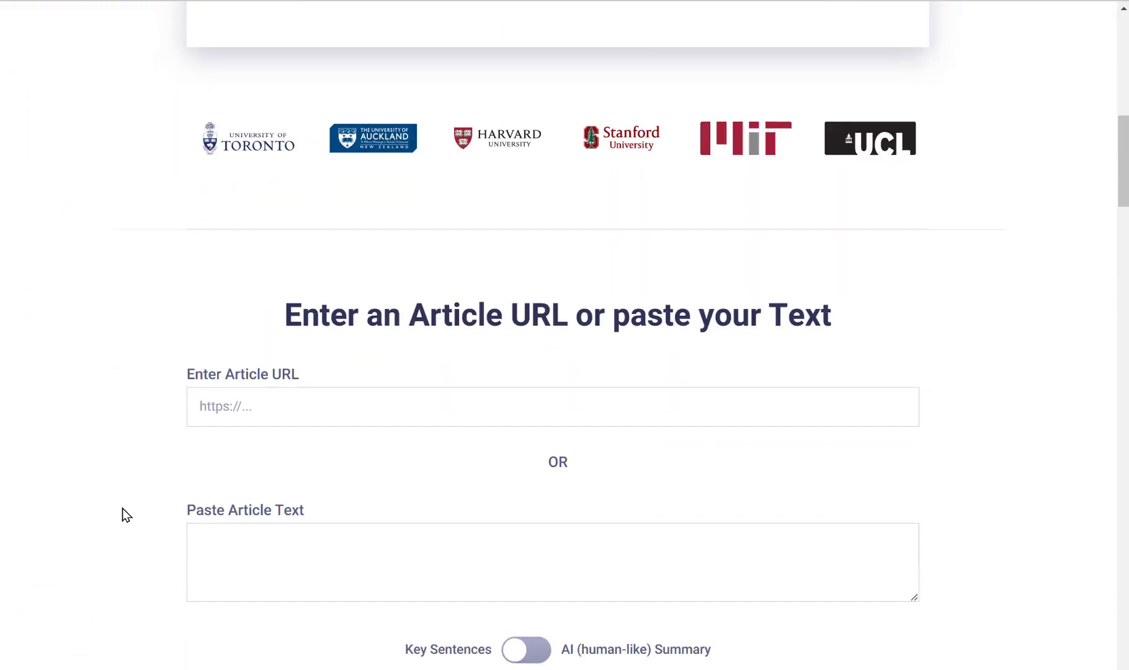
left_click(210, 401)
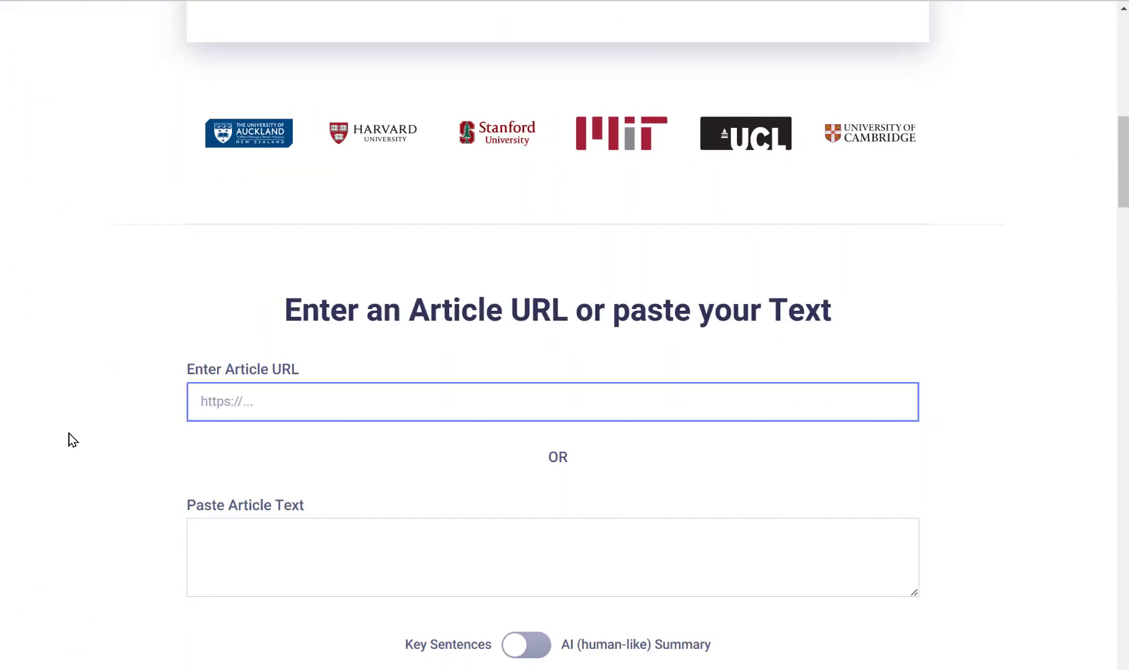
type("https://en.wikipedia.org/wiki/Artificial_intelligence")
scroll(69, 433, "down", 4)
key("Return")
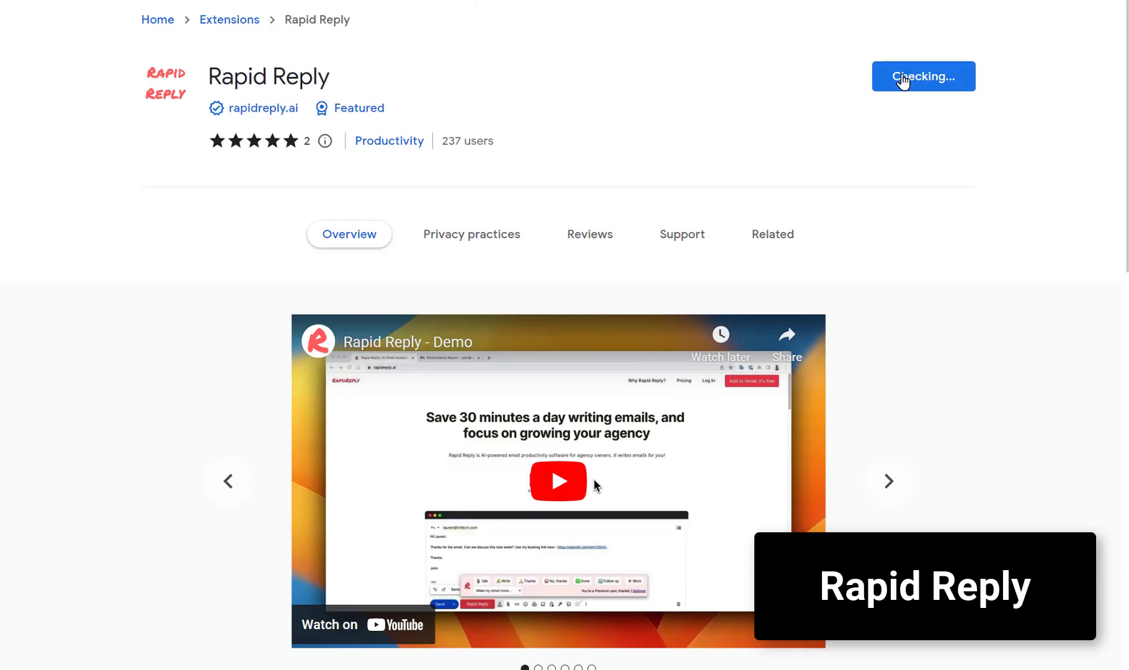
Step: Add the Rapid Reply extension and generate a 'say yes' reply accepting the meeting
left_click(604, 57)
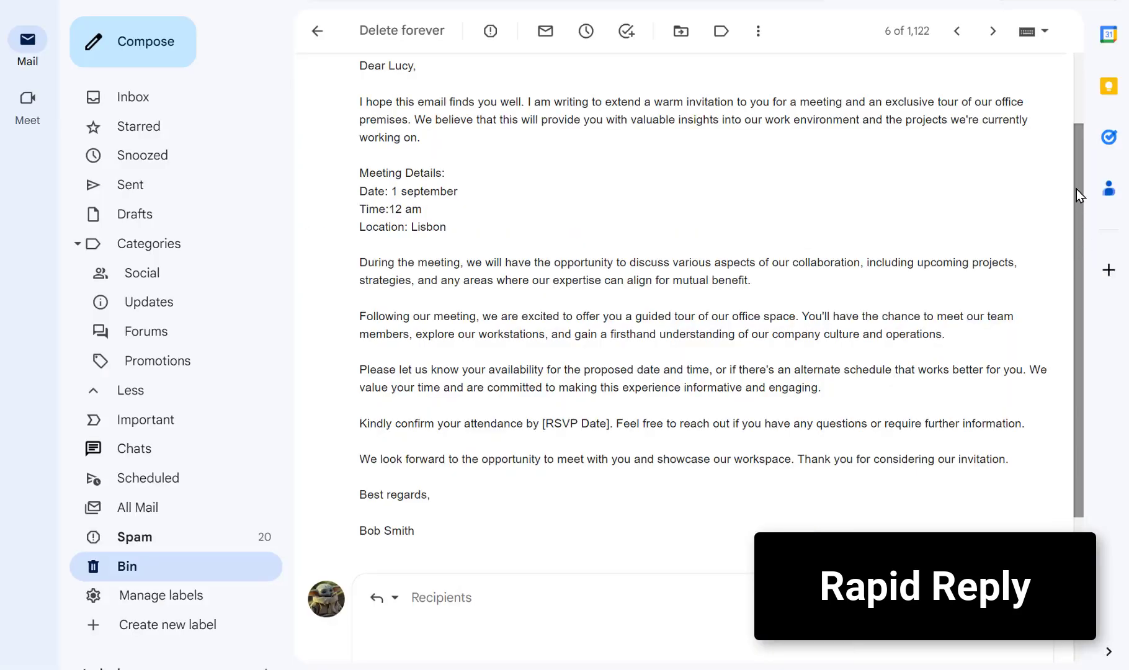
left_click_drag(1076, 174, 1075, 343)
left_click(537, 558)
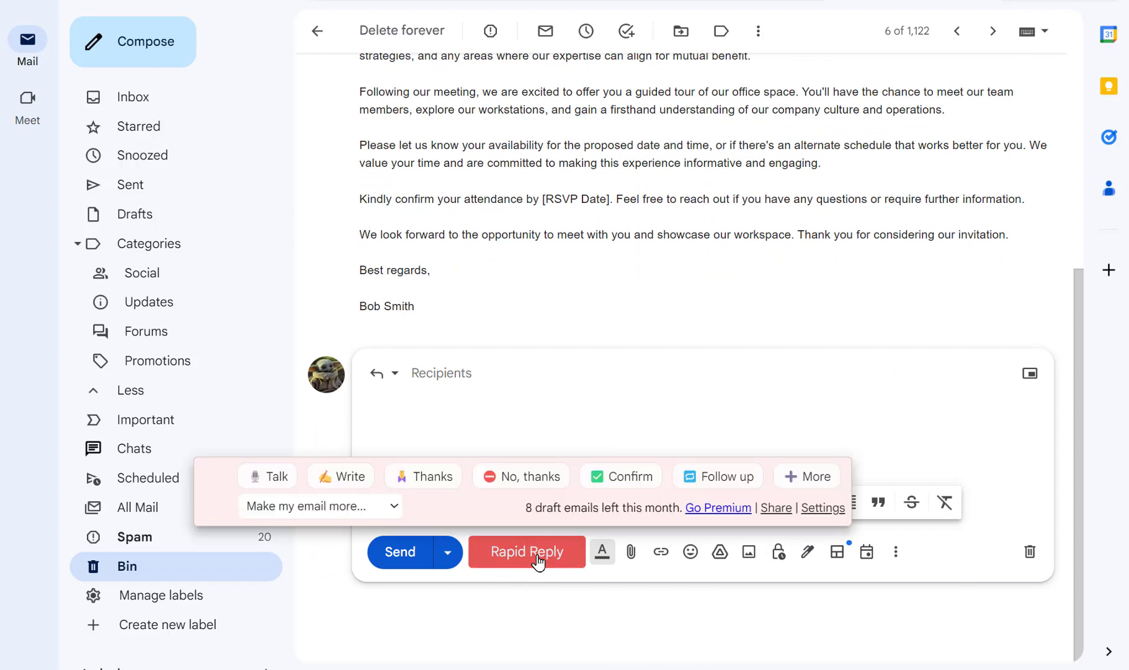
left_click(332, 475)
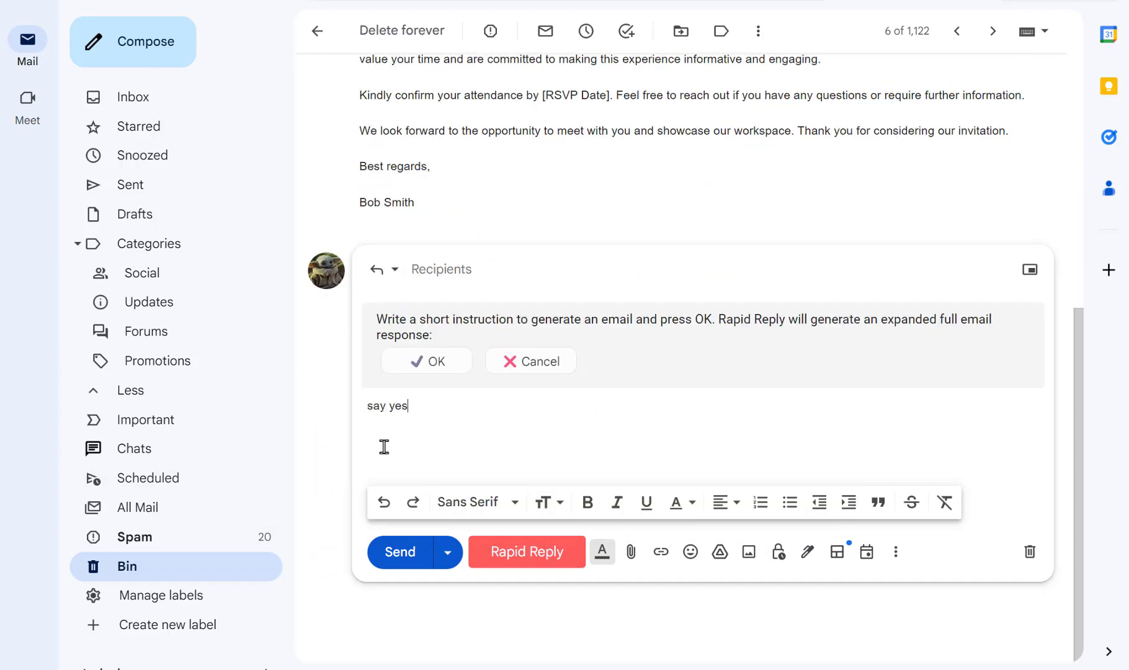
left_click(416, 360)
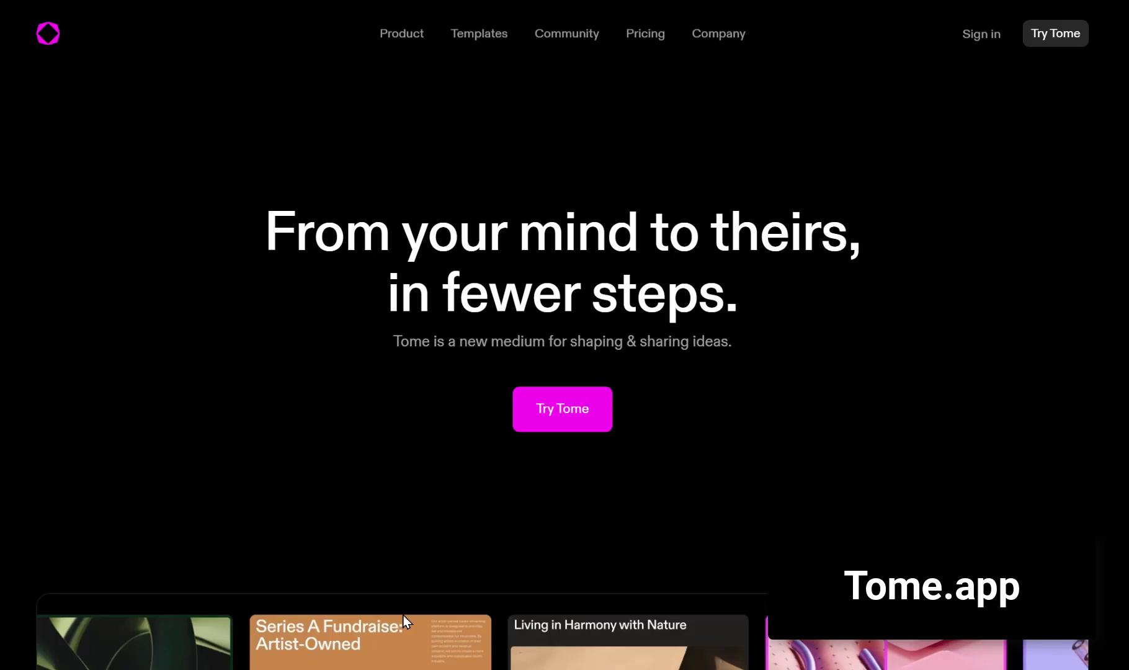
Step: Preview the second and third yoga-studio page variants Tome generated
scroll(404, 620, "down", 5)
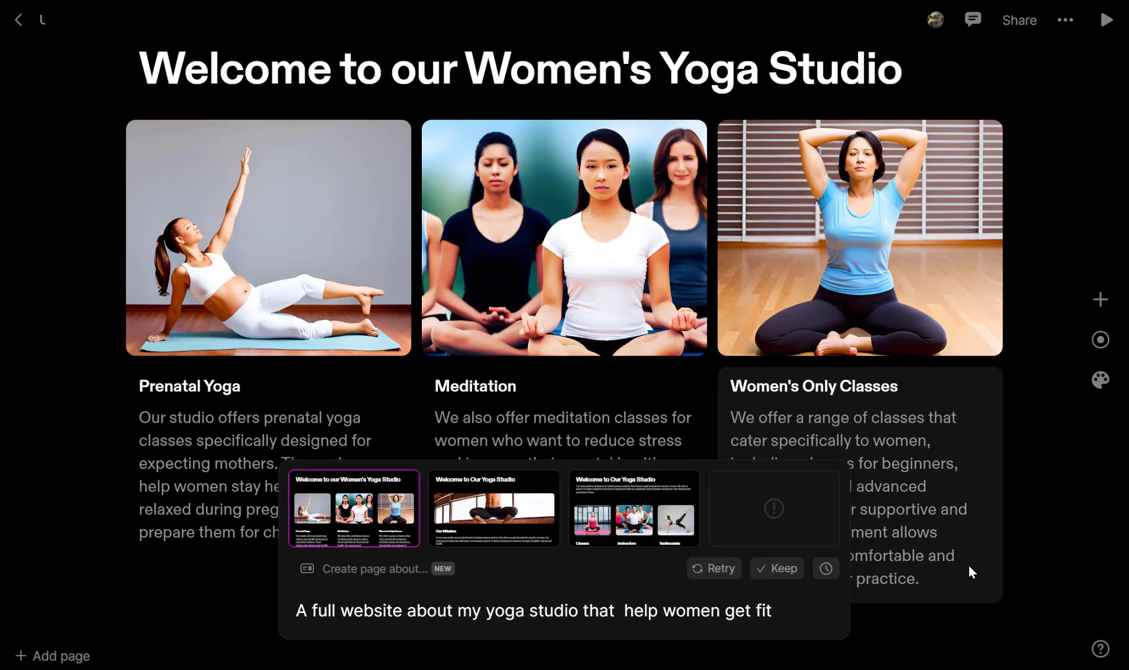
left_click(507, 519)
scroll(402, 366, "down", 8)
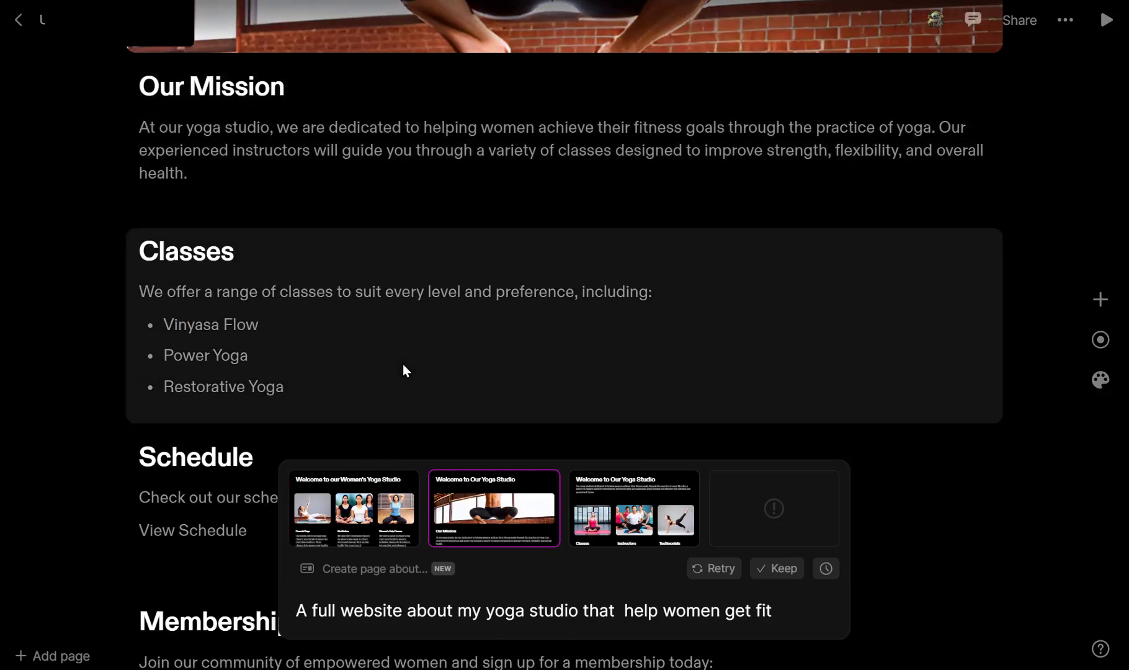
scroll(402, 368, "up", 8)
left_click(623, 488)
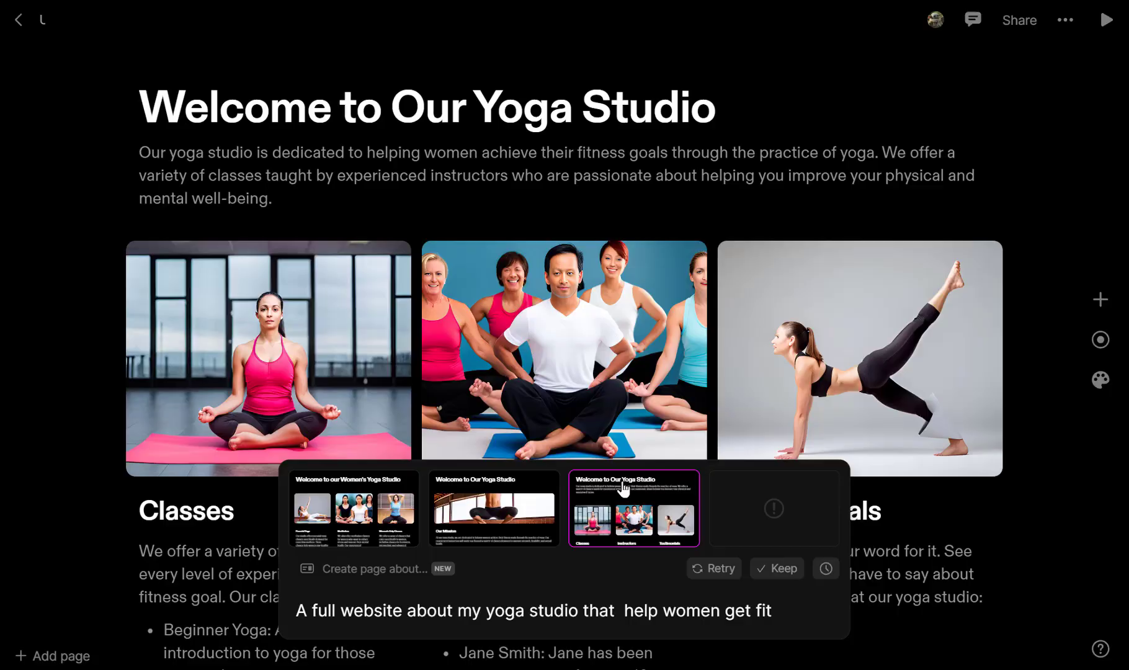
scroll(692, 385, "down", 2)
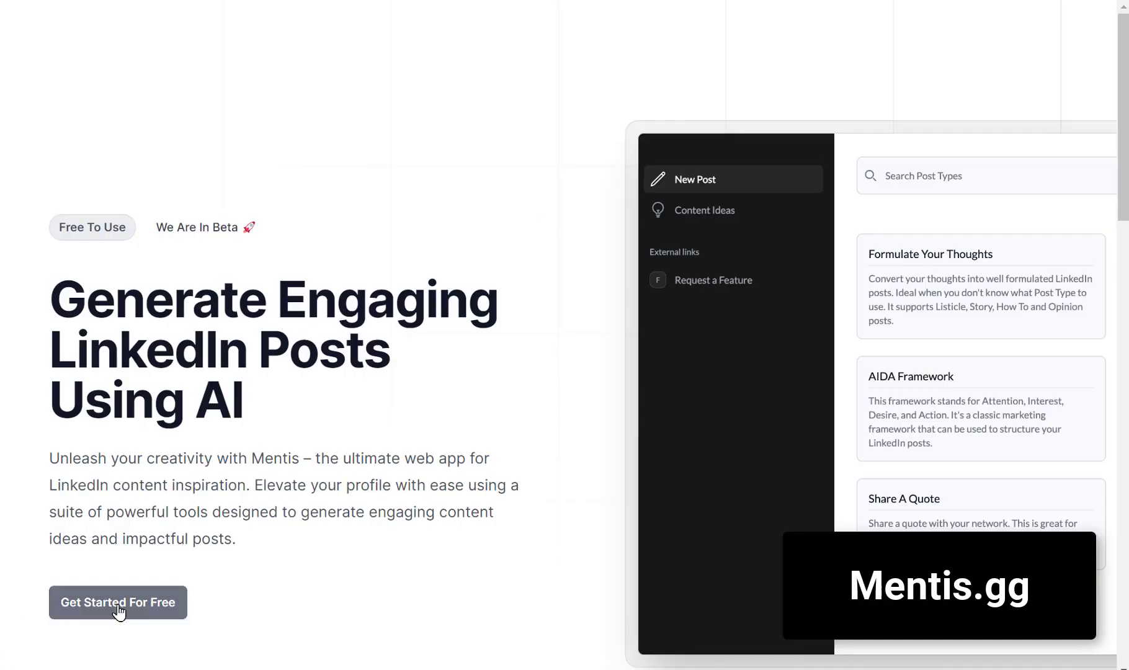
Step: Generate a How To LinkedIn post from the pasted maxiblocks WordPress block-templates article URL and review it
left_click(118, 602)
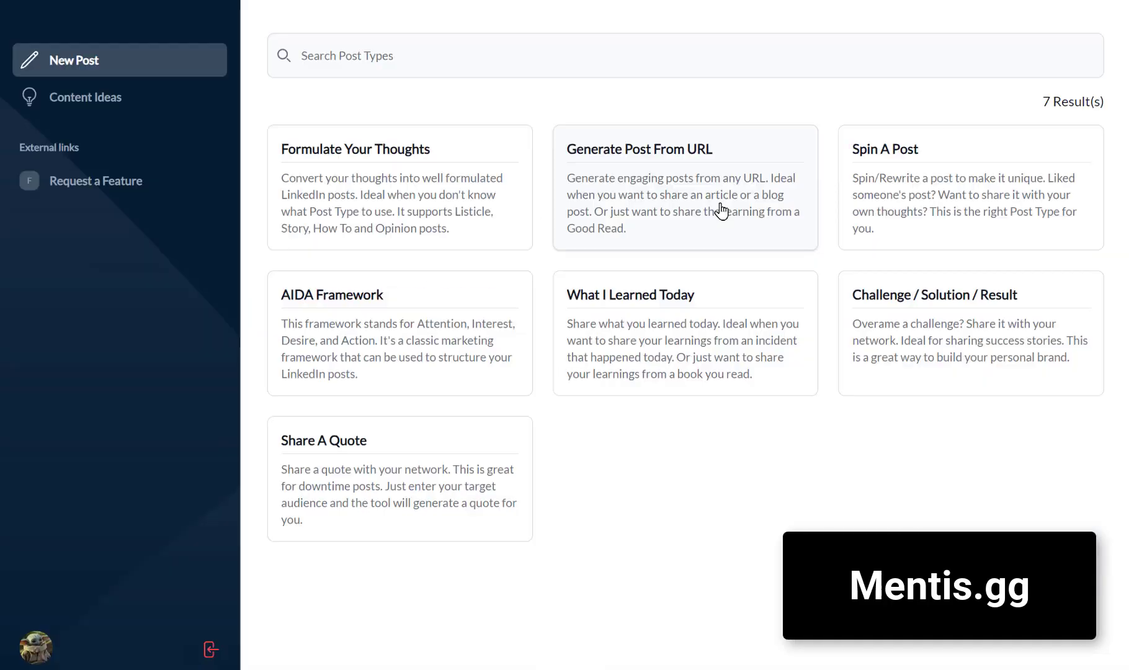
left_click(721, 211)
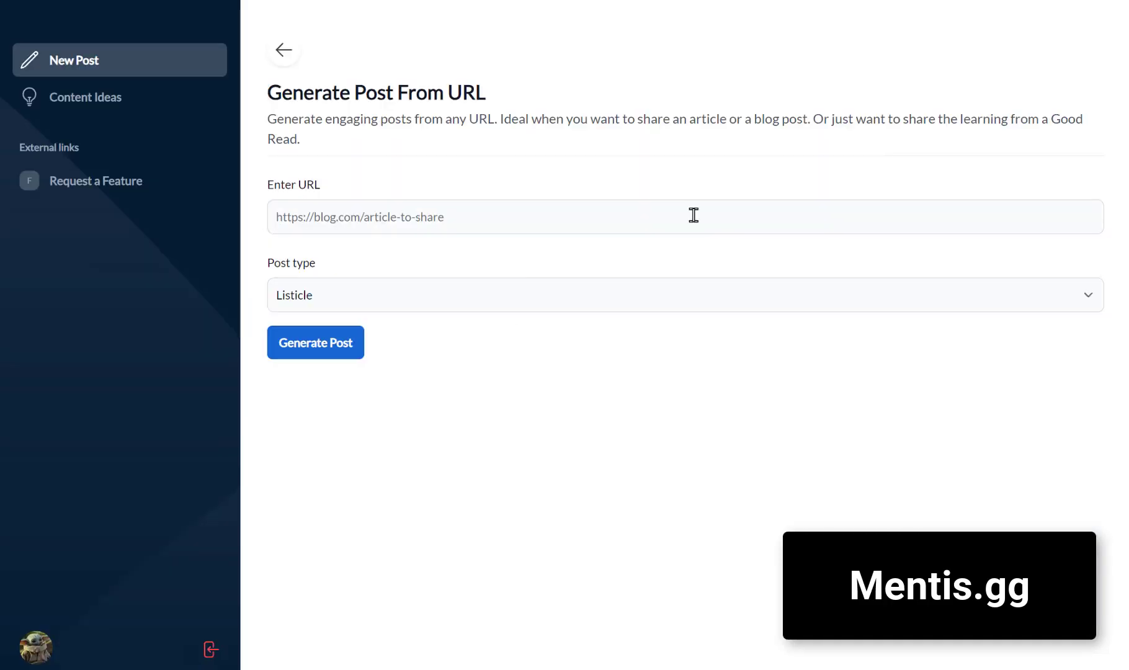
left_click(308, 217)
type("https://maxiblocks.com/benefits-of-using-wordpress-block-templates/")
left_click(426, 292)
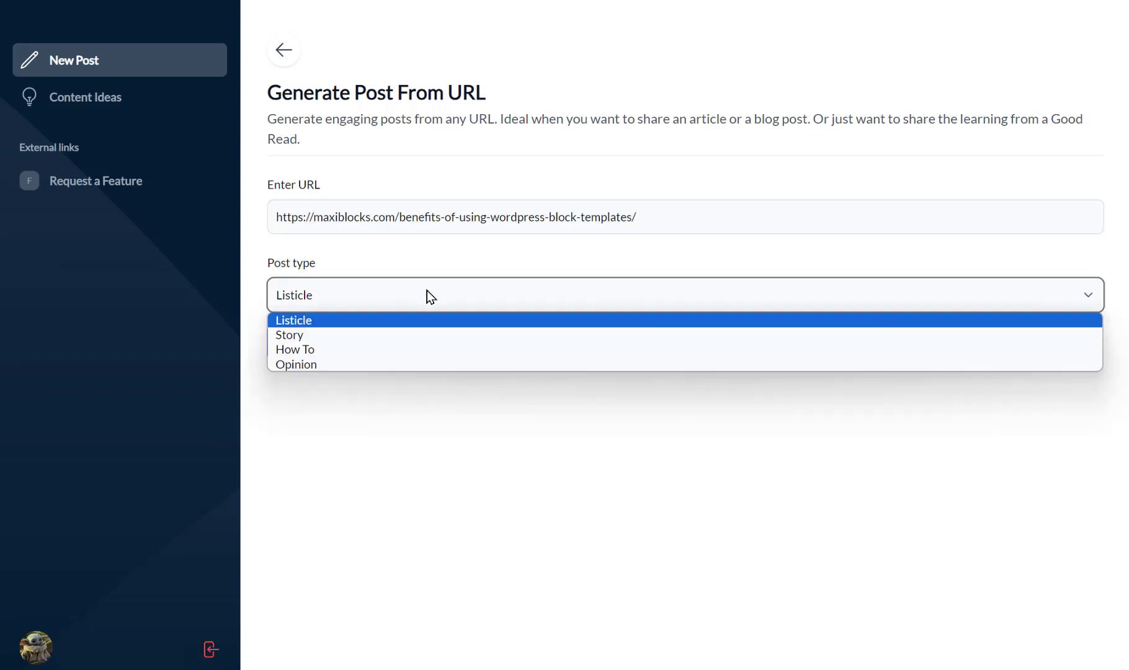
left_click(398, 351)
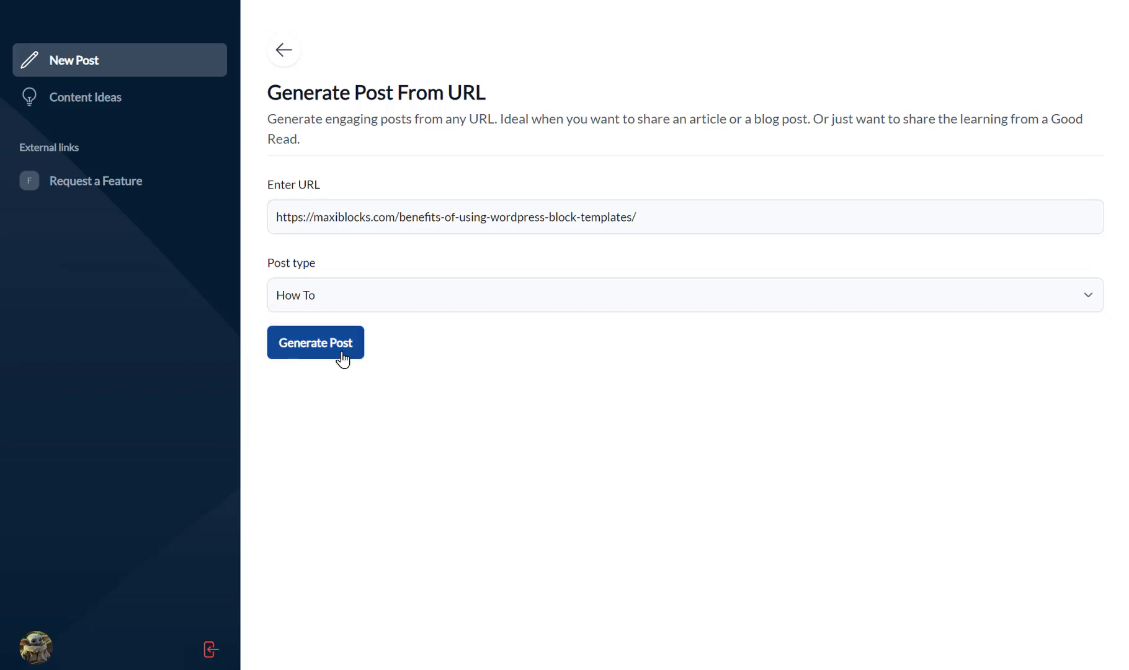
left_click(347, 349)
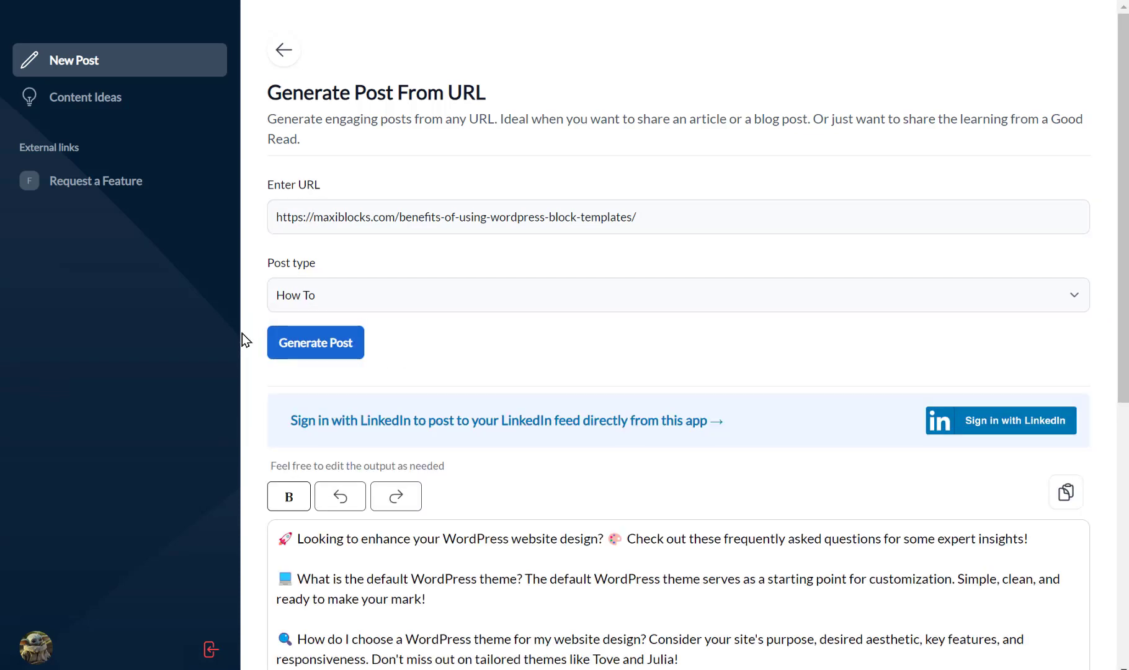
scroll(1126, 530, "down", 5)
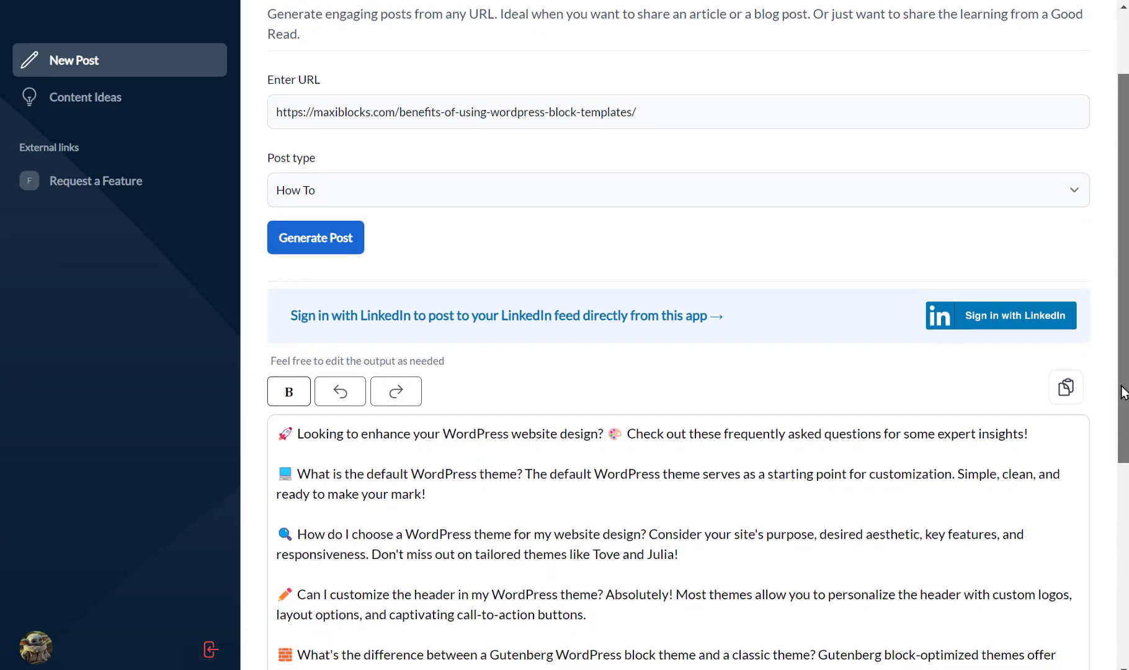
scroll(1125, 530, "down", 2)
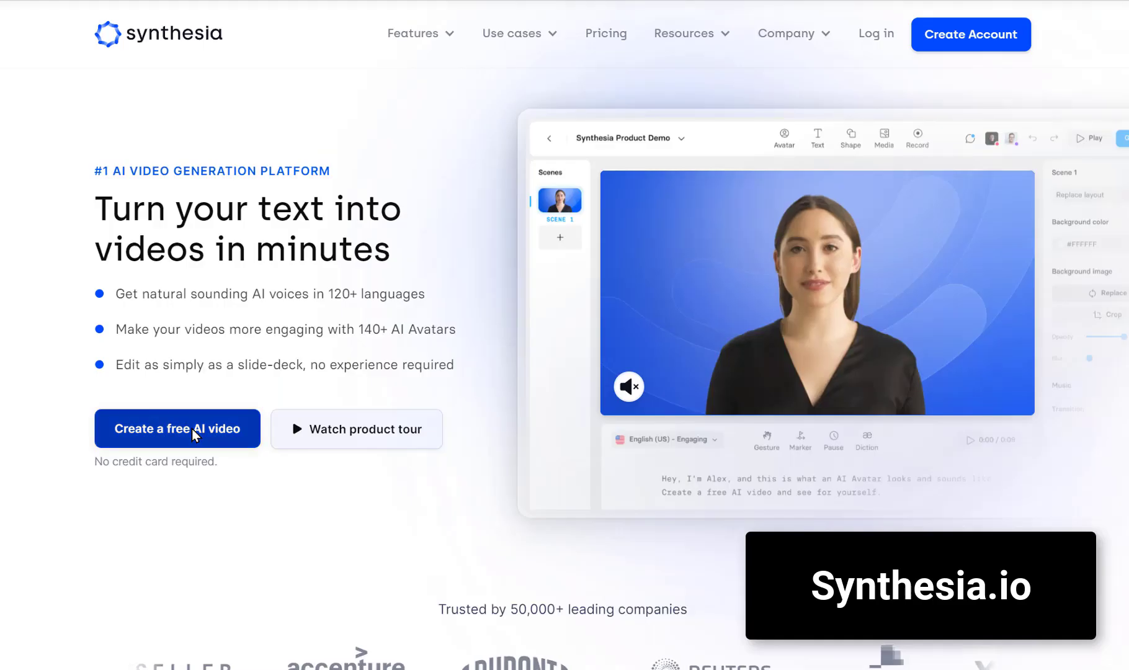
Step: Make a free HOW-TO AI video with the script replaced by a pasted tutorial paragraph, then watch it full screen
left_click(195, 434)
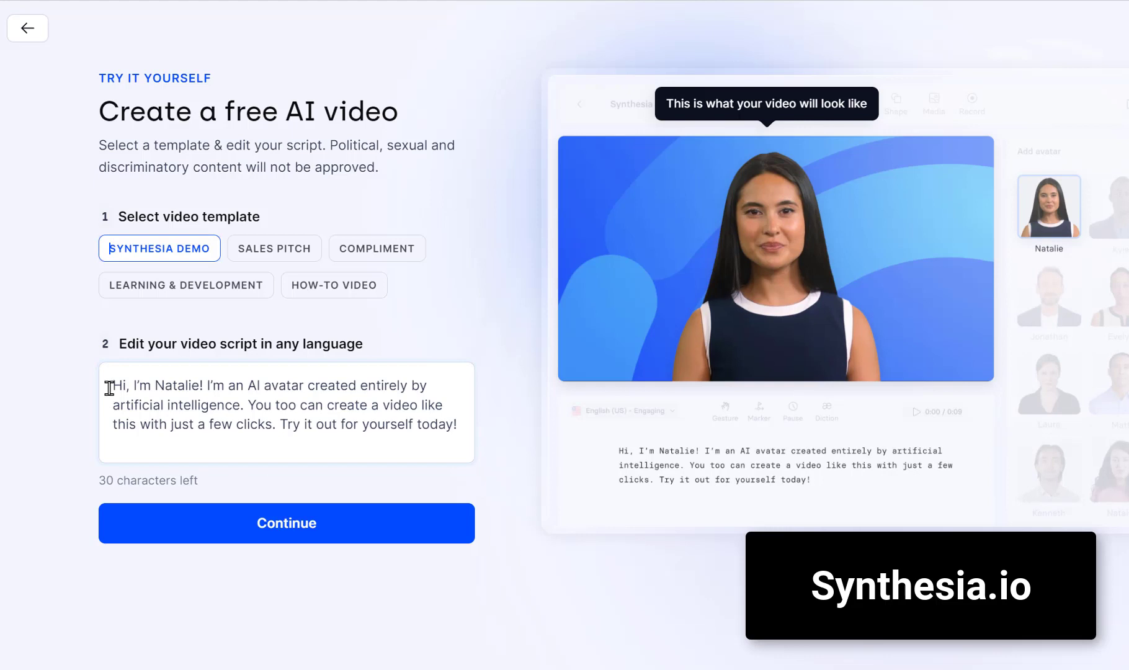
left_click(343, 289)
left_click(117, 382)
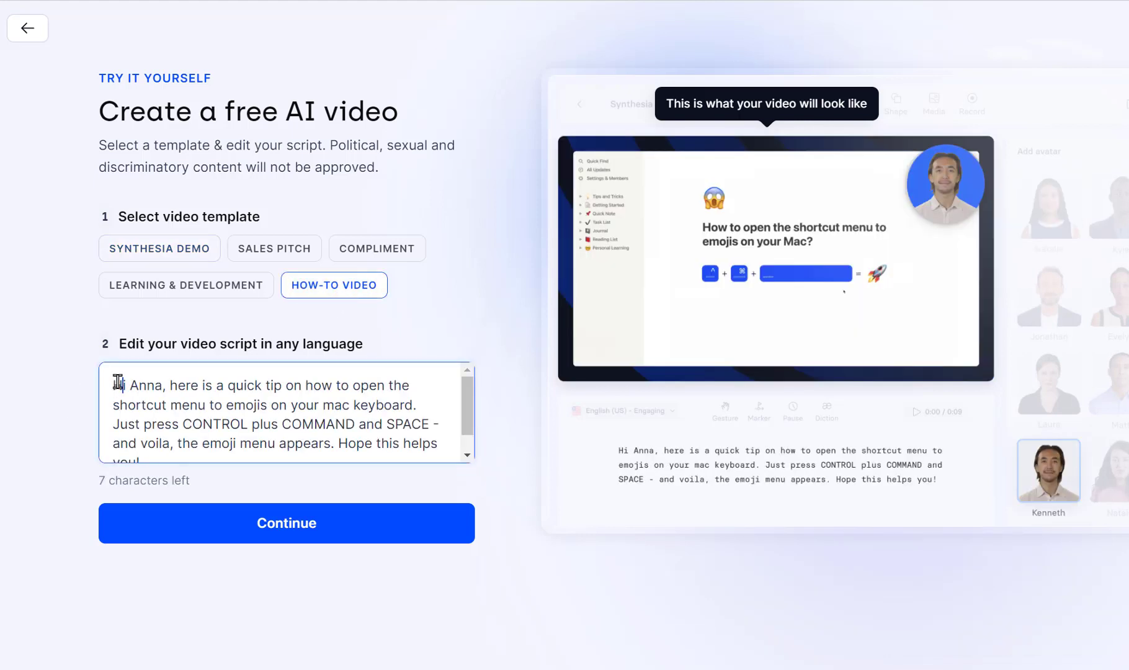
key("ctrl+a")
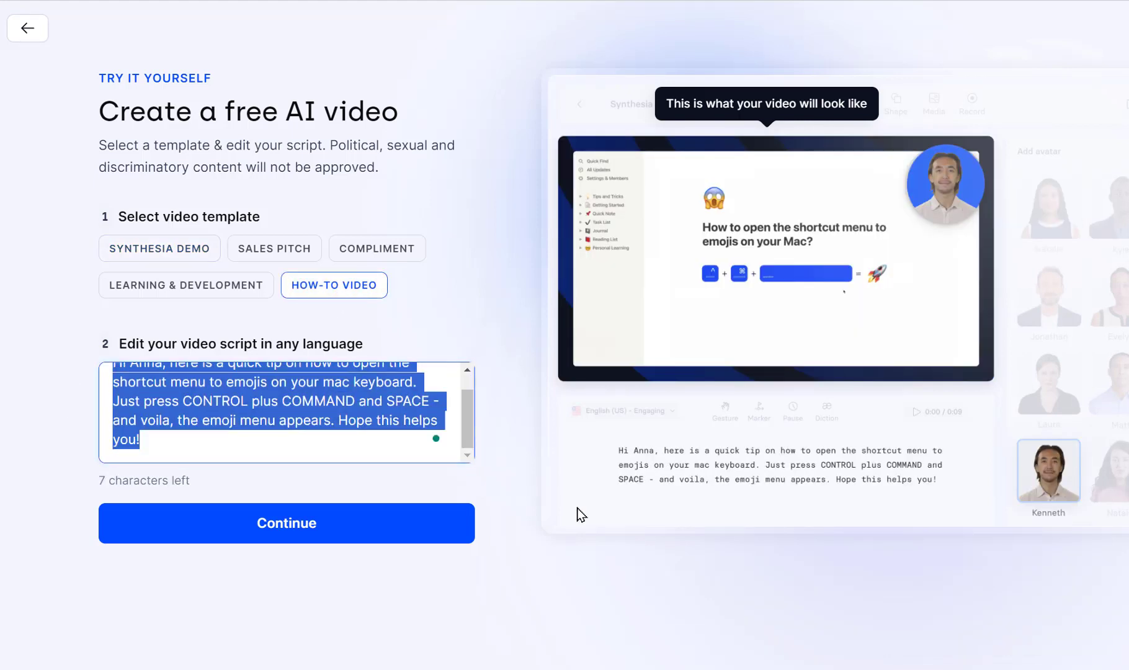
type("Welcome to this quick tutorial on how to use ChatGPT, the cutting-edge language model that's revolutionizing the way we communicate, write, and create.")
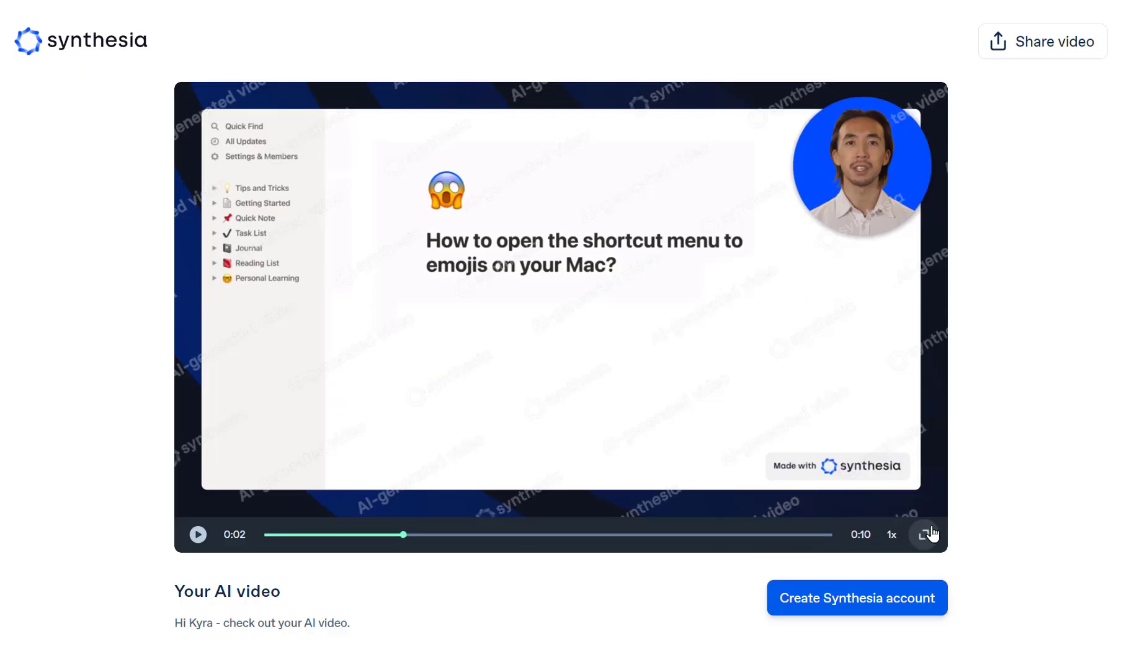
left_click(928, 534)
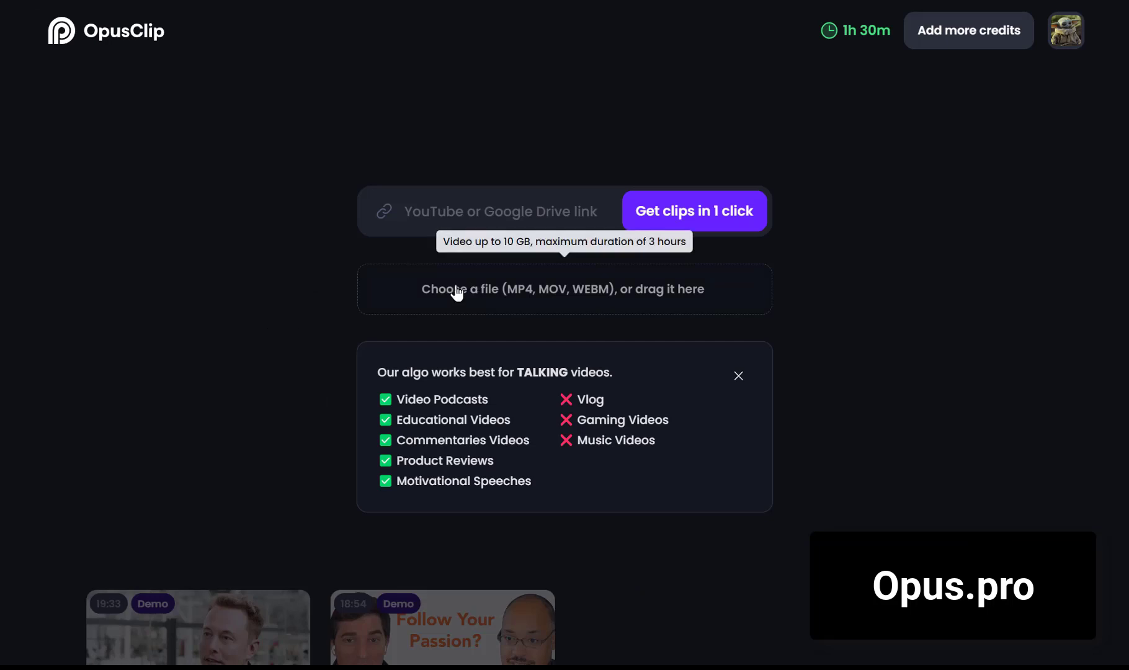
Step: Generate scored short clips from the pasted '33 website hacks' YouTube link and browse the results
left_click(427, 207)
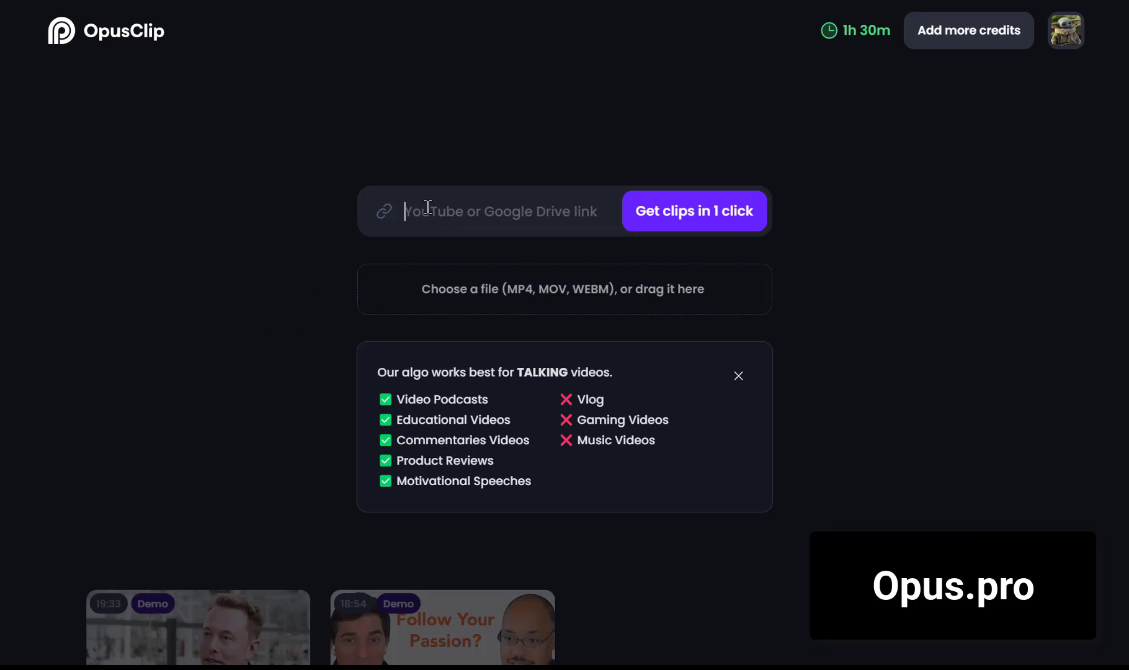
type("https://youtu.be/bpgDI2ZgH7M")
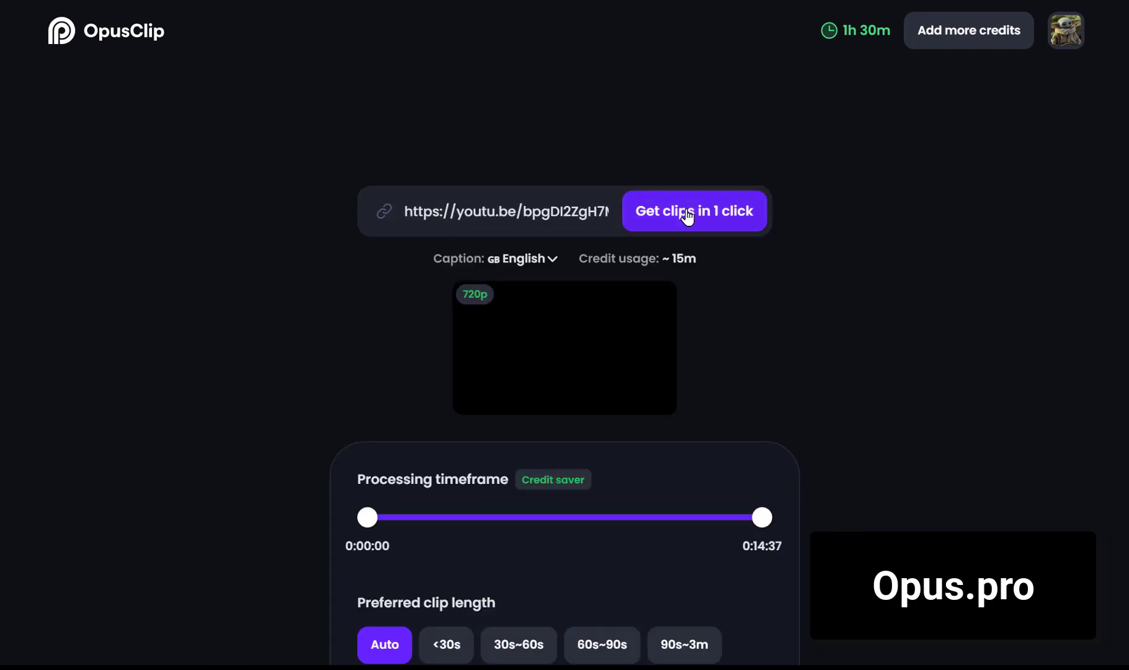
left_click(691, 217)
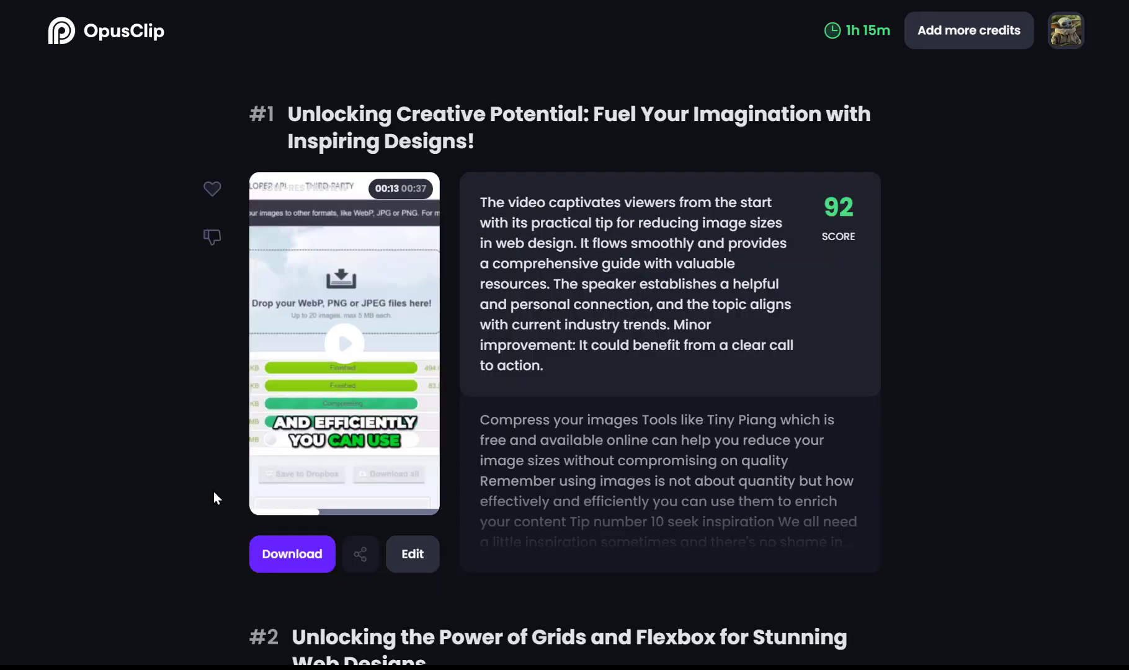
scroll(214, 496, "down", 12)
scroll(213, 493, "down", 10)
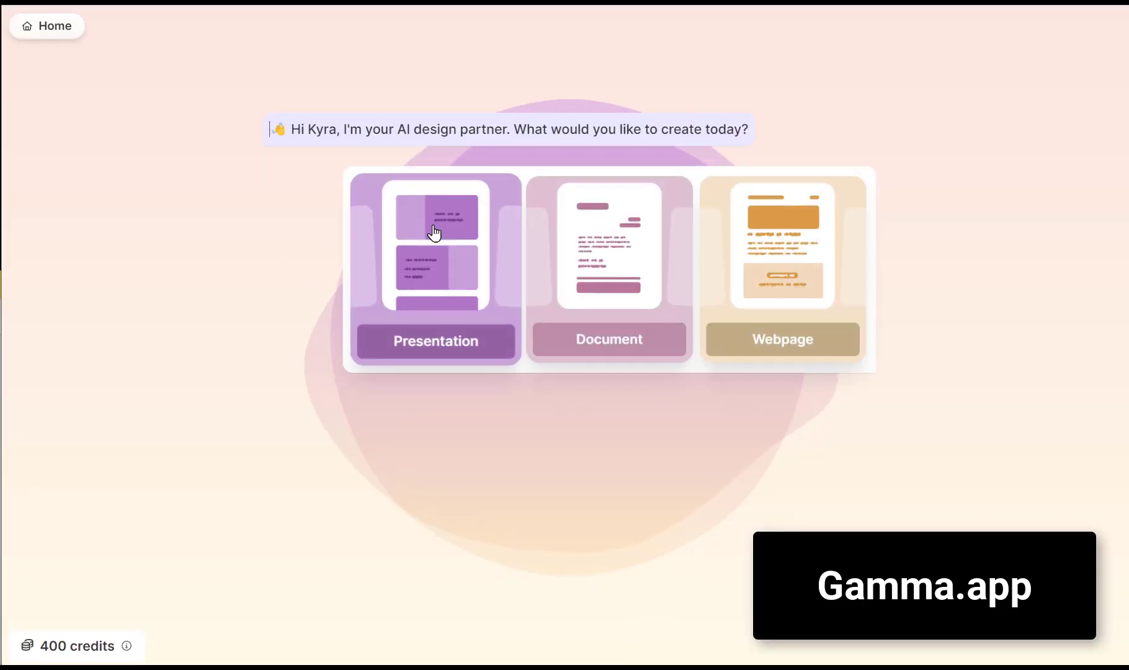
Step: Create a presentation on 'a new AI tool that makes memes' and accept the seven-point outline
left_click(434, 232)
left_click(418, 495)
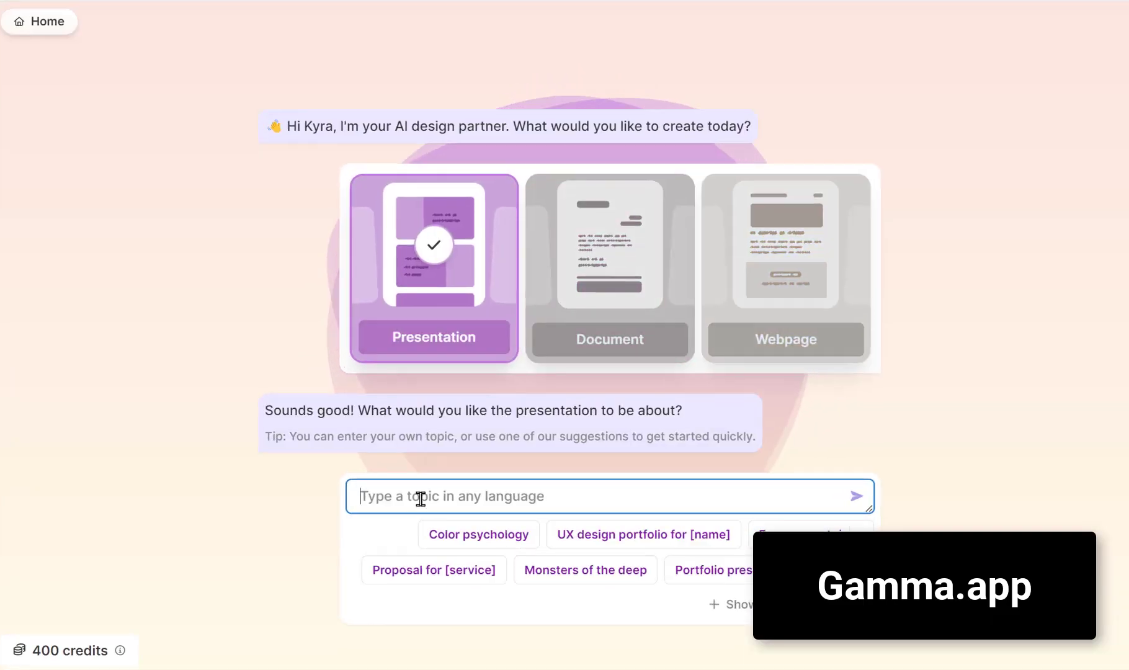
type("a new AI tool that makes memes")
key("Return")
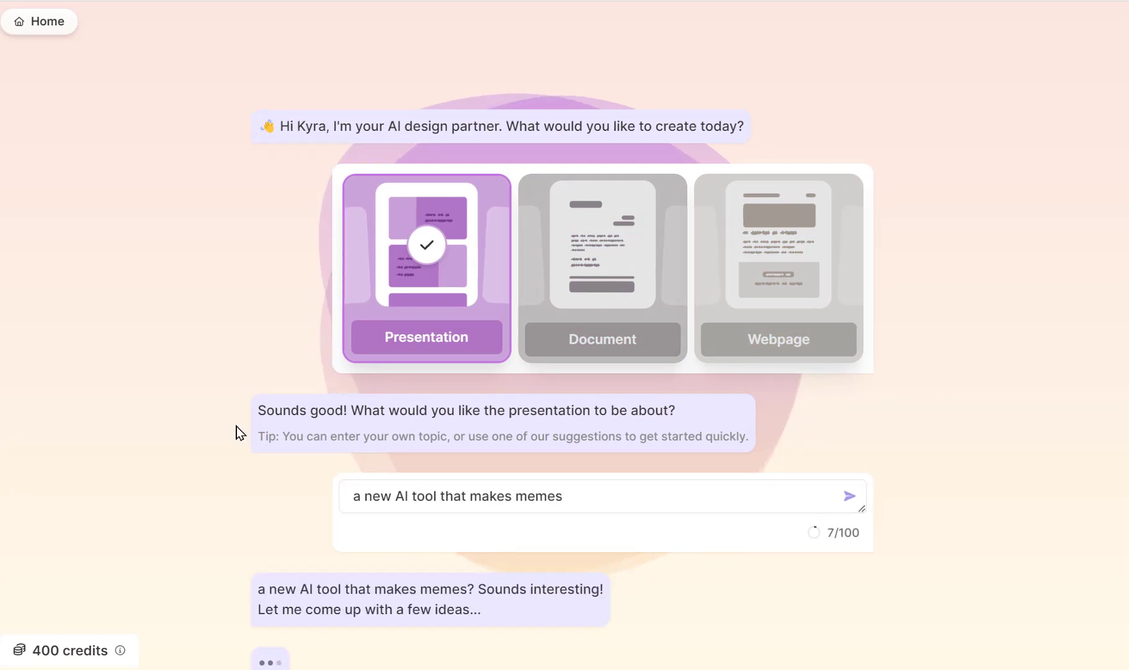
left_click(682, 546)
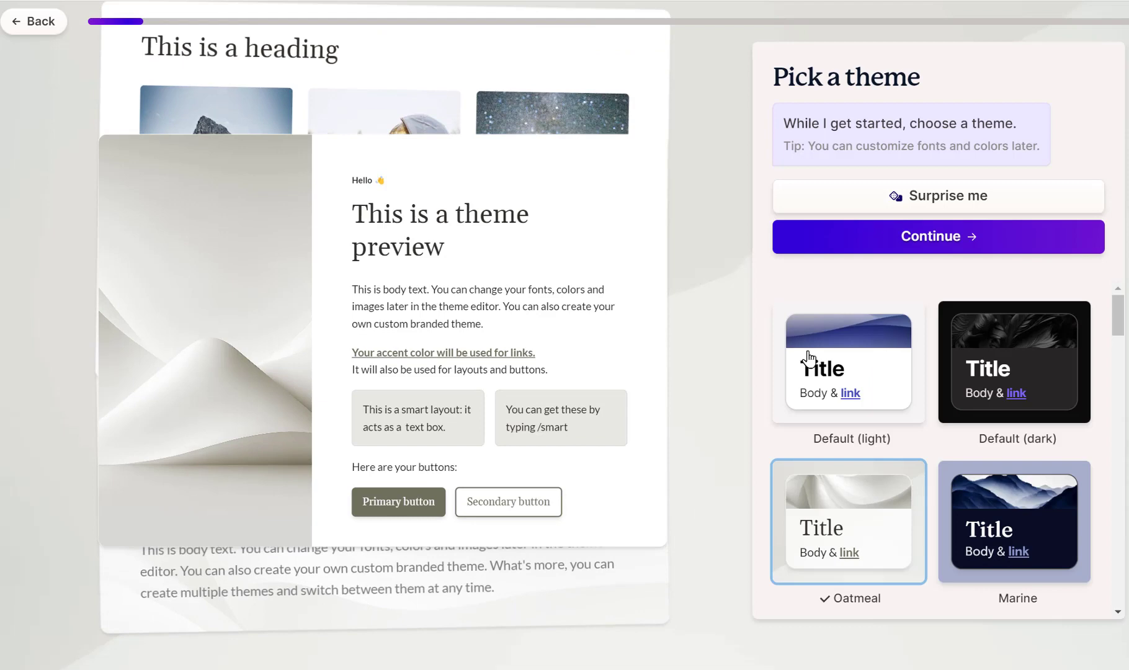
Step: Try the Default (dark) and Marine themes, then apply Atacama to the meme-tool slides
left_click(1003, 372)
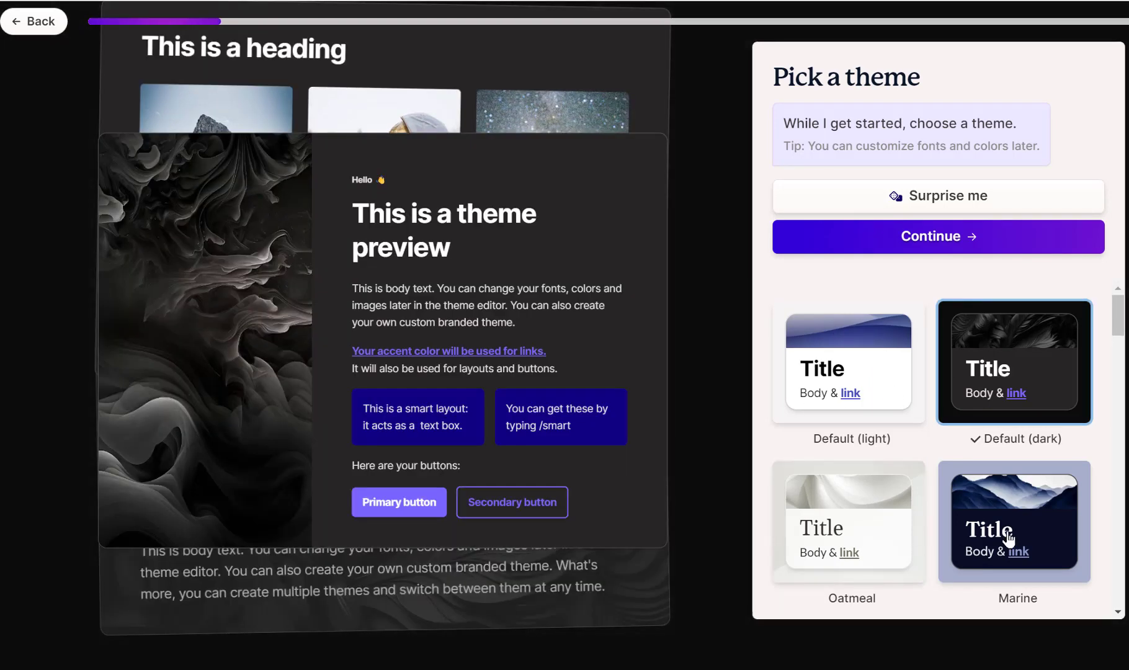
left_click(1003, 531)
scroll(935, 514, "down", 4)
scroll(936, 515, "down", 4)
scroll(935, 515, "up", 5)
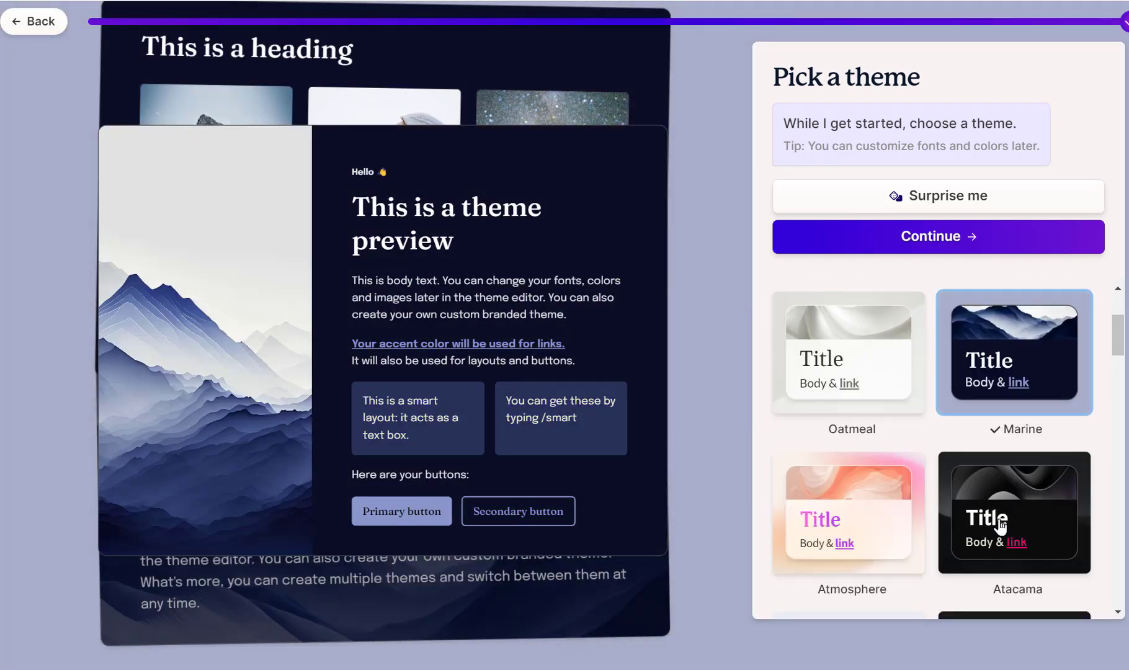
left_click(981, 526)
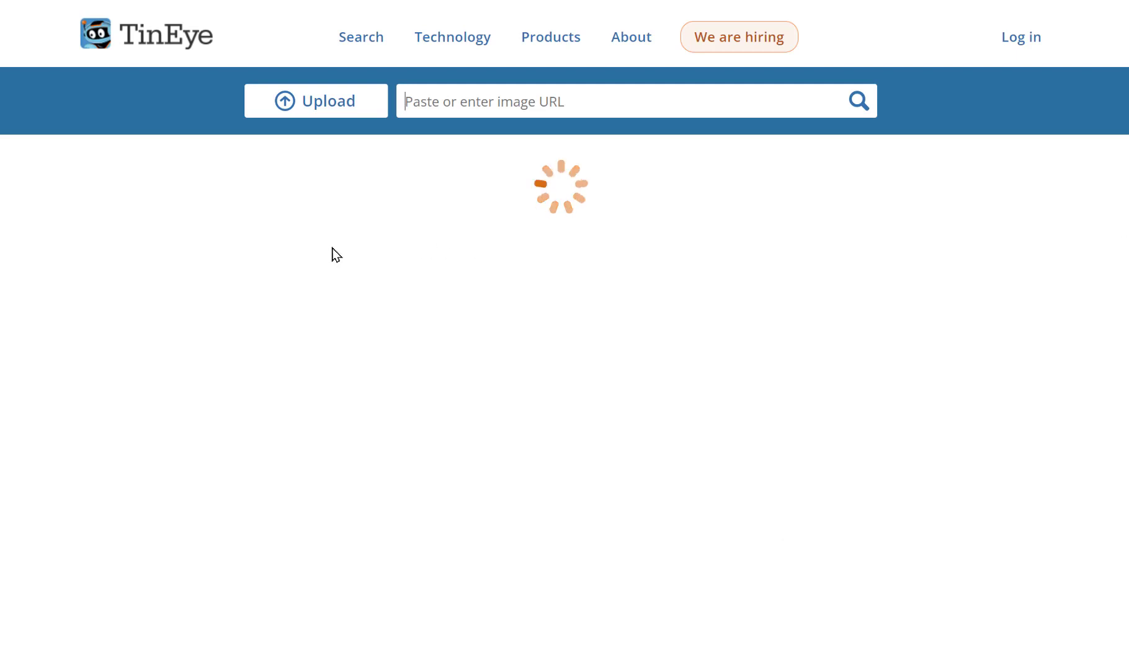
Step: Scroll through TinEye's matches for the pumpkin-pie image across stock sites, Medium and pixabay.com
scroll(34, 454, "down", 4)
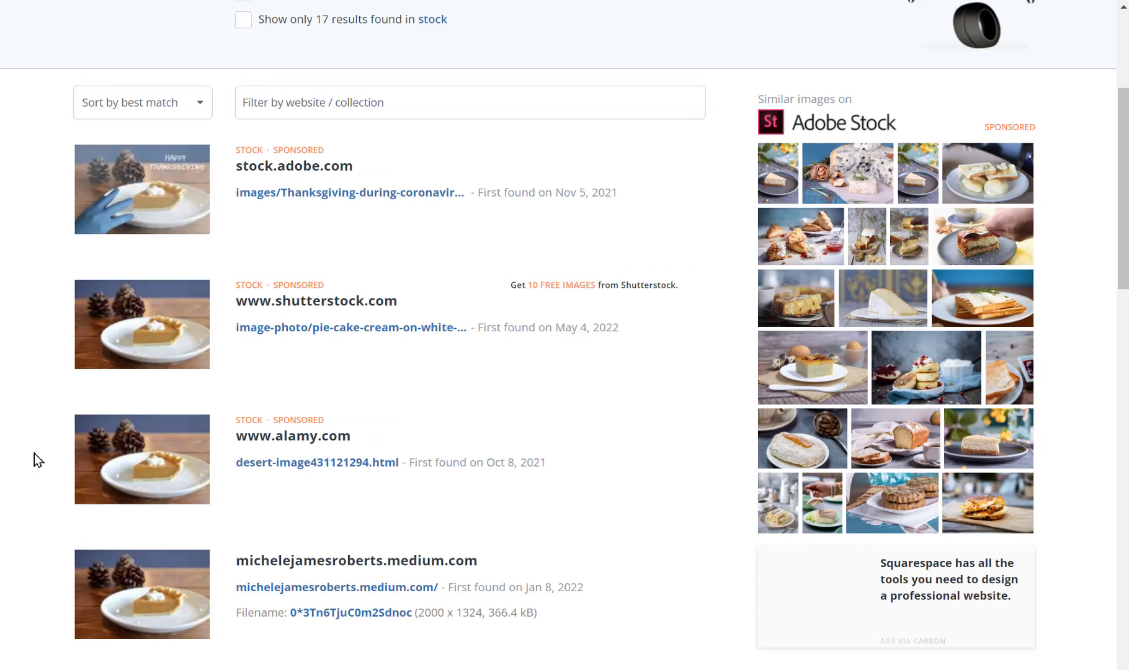
scroll(34, 454, "down", 4)
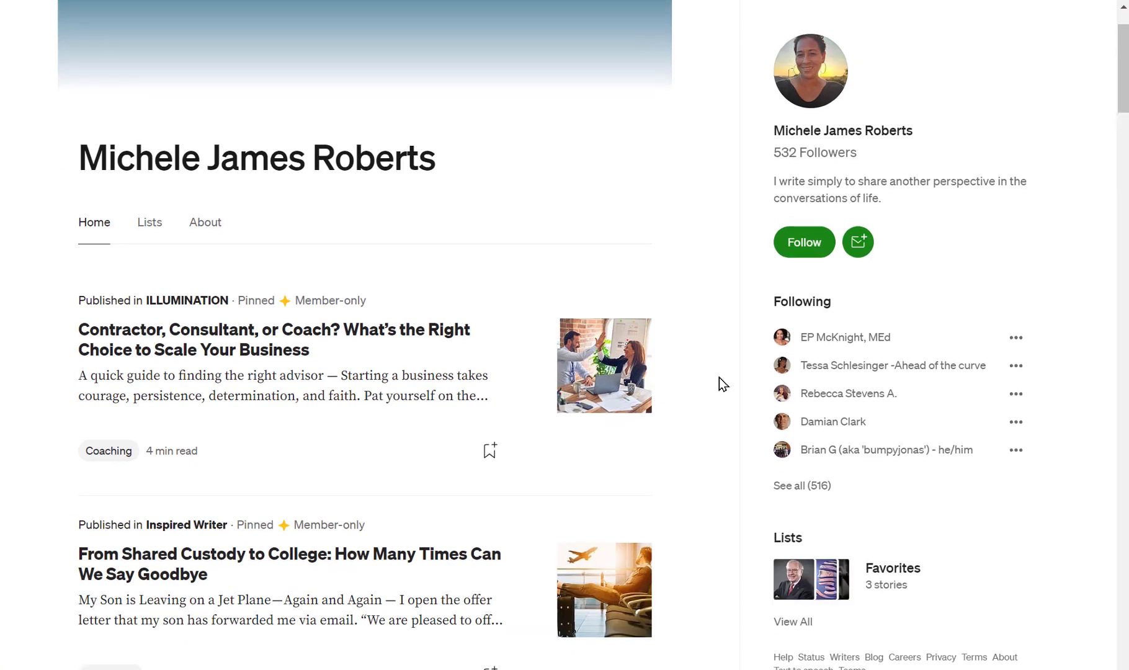
scroll(722, 382, "down", 10)
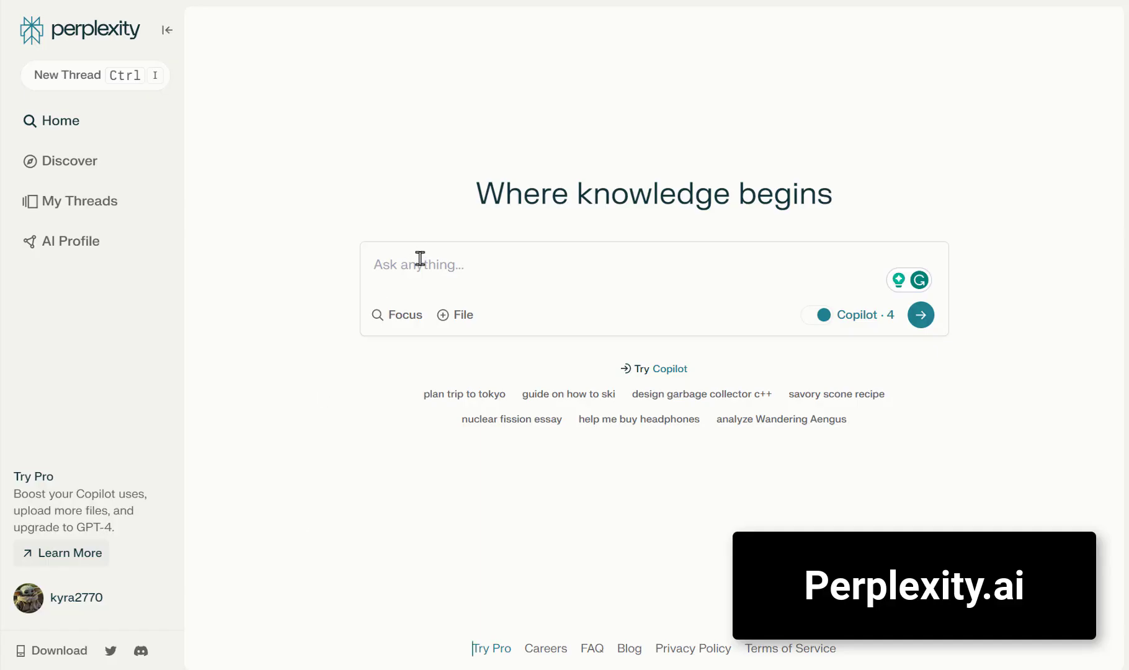
Step: Ask 'what are the best free ai tools I can use today', check the Fotor source, and return
left_click(420, 258)
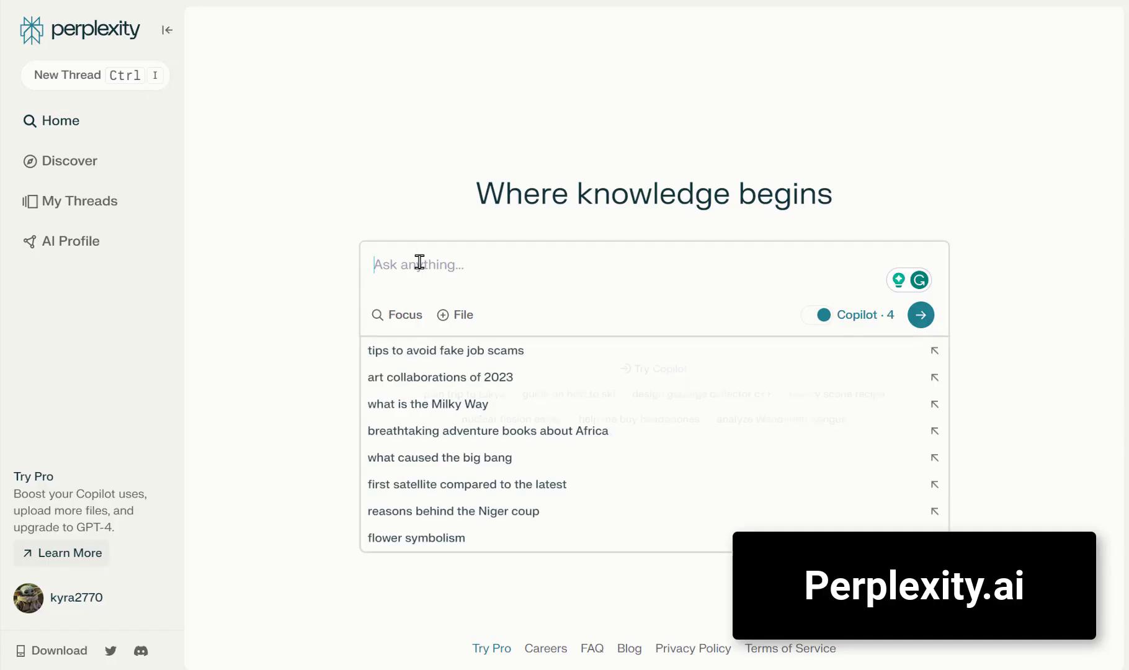
type("what are t")
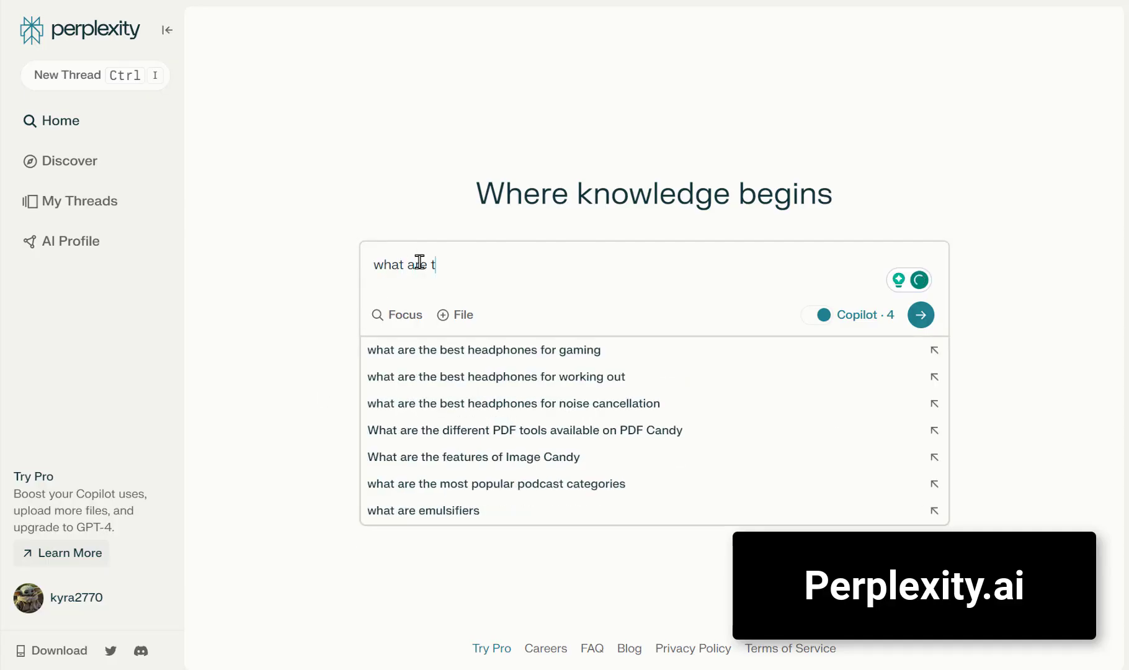
type("he best free ai tools I can use")
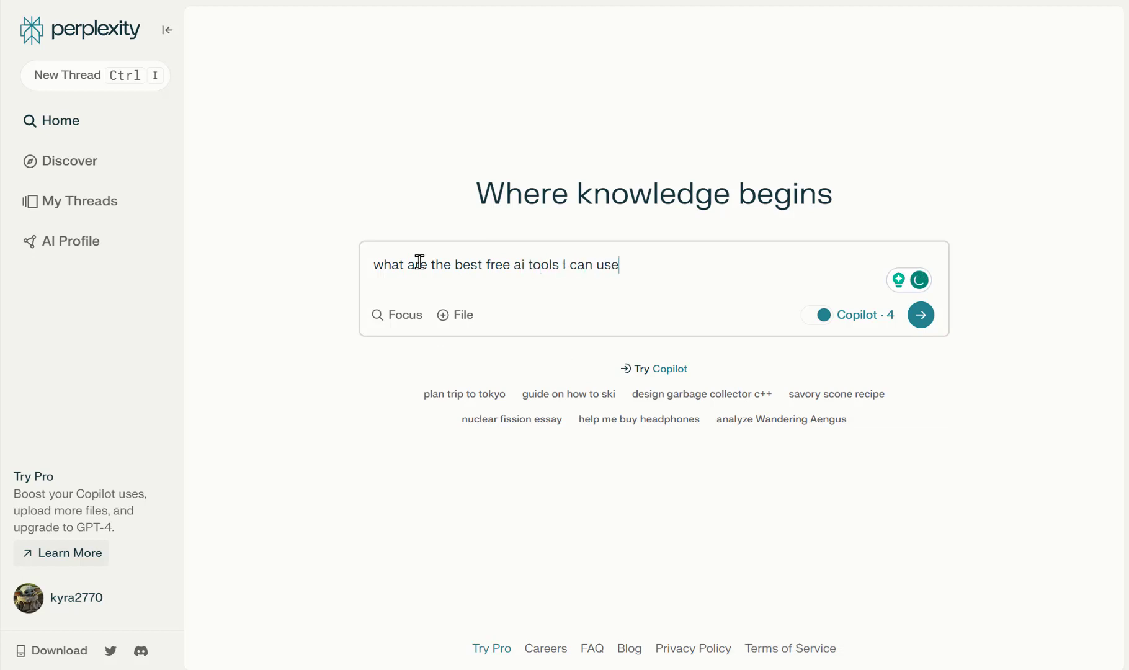
type(" today")
key("Return")
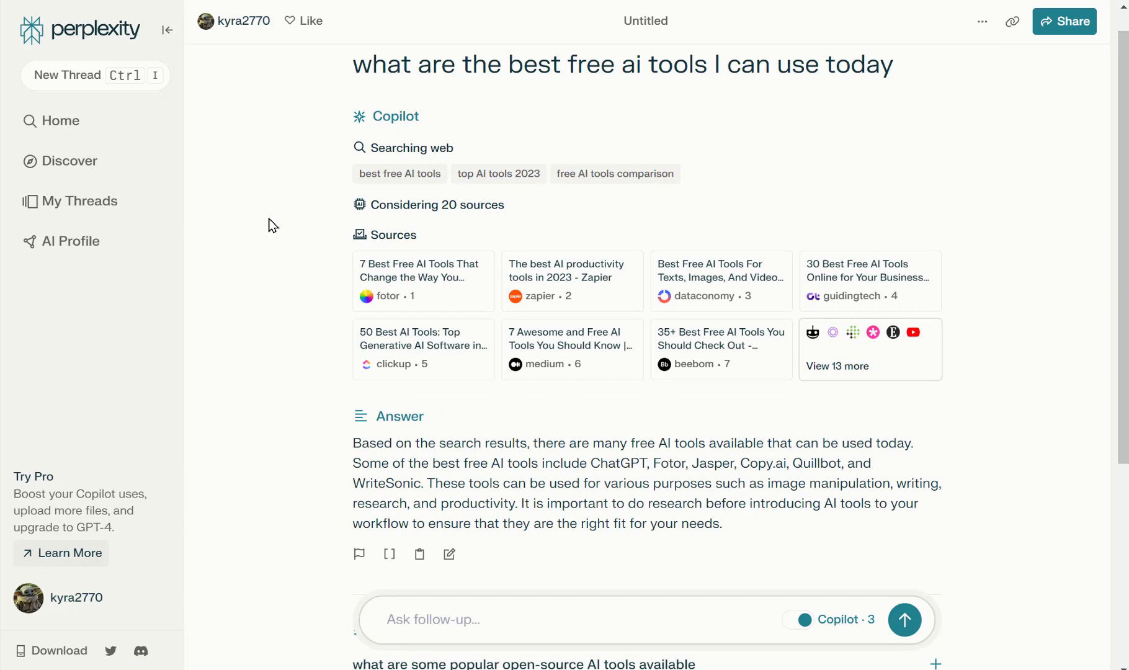
left_click(421, 295)
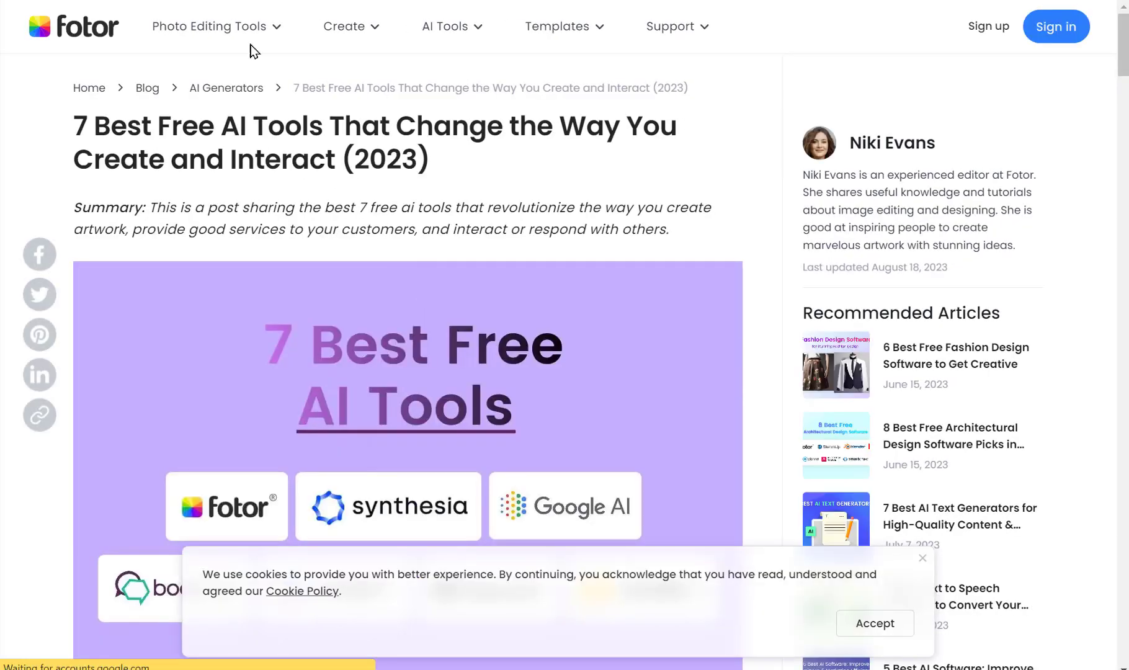
key("ctrl+w")
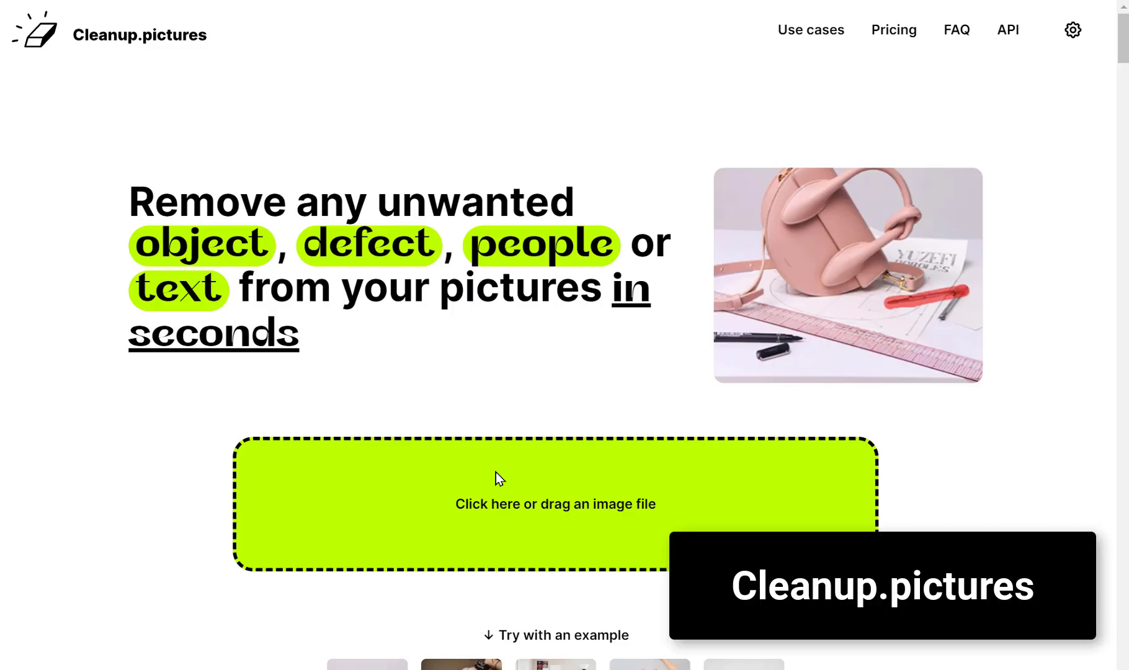
Step: Upload the shoulder tattoo photo, continue with SD, and brush out the 'music' tattoo
left_click(420, 466)
left_click(265, 110)
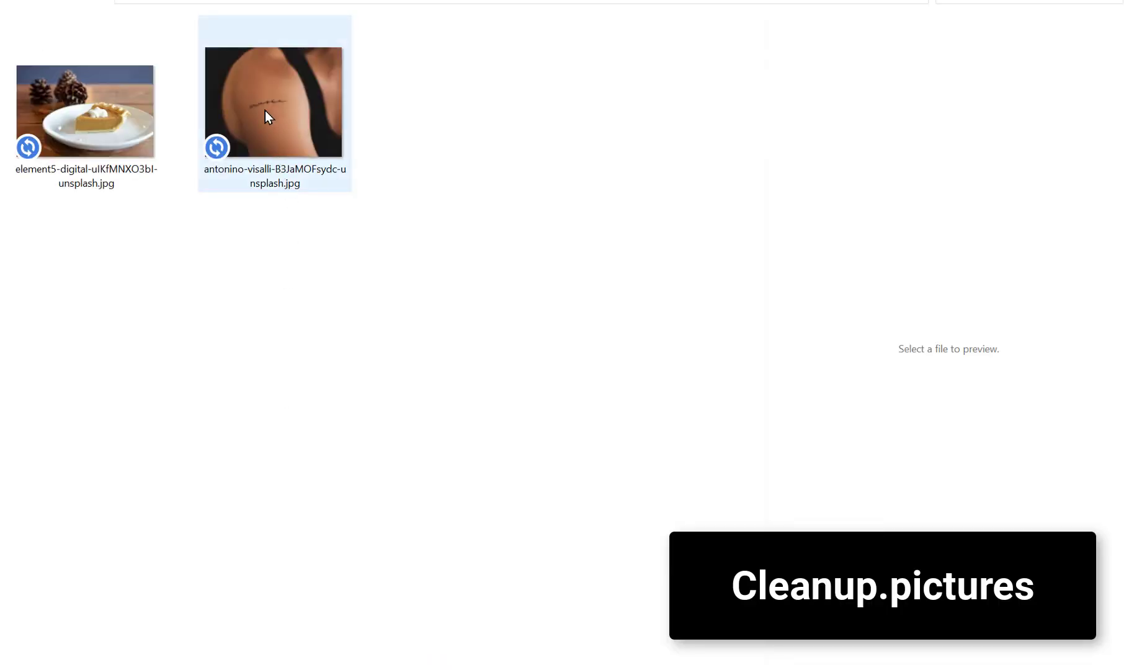
double_click(264, 107)
left_click(429, 527)
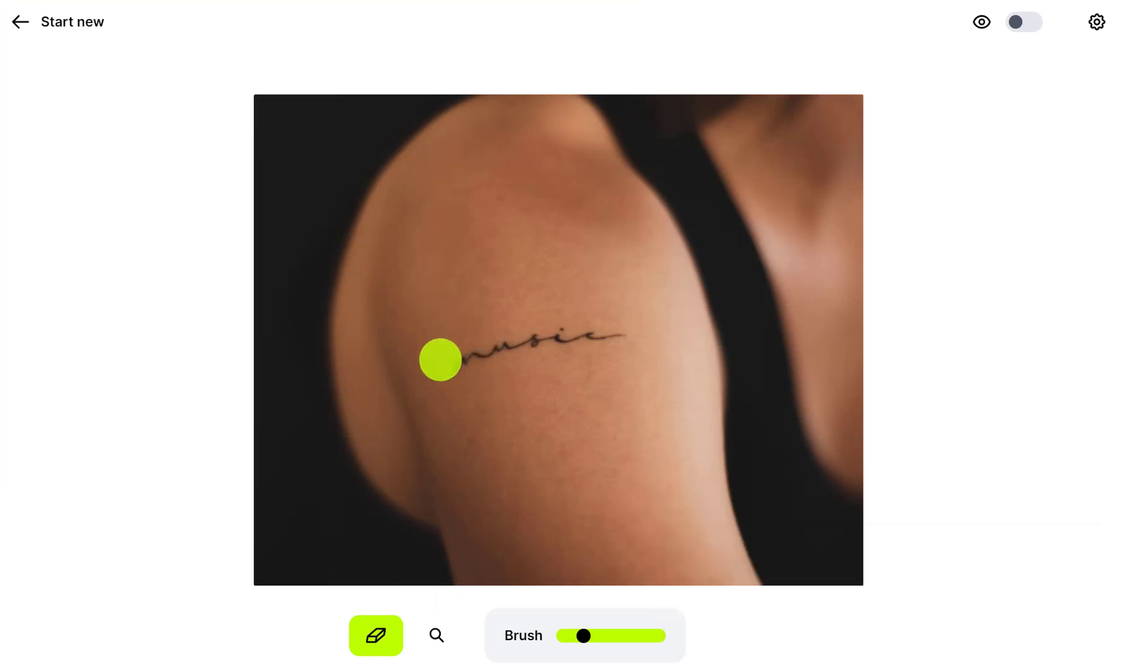
left_click_drag(439, 359, 615, 329)
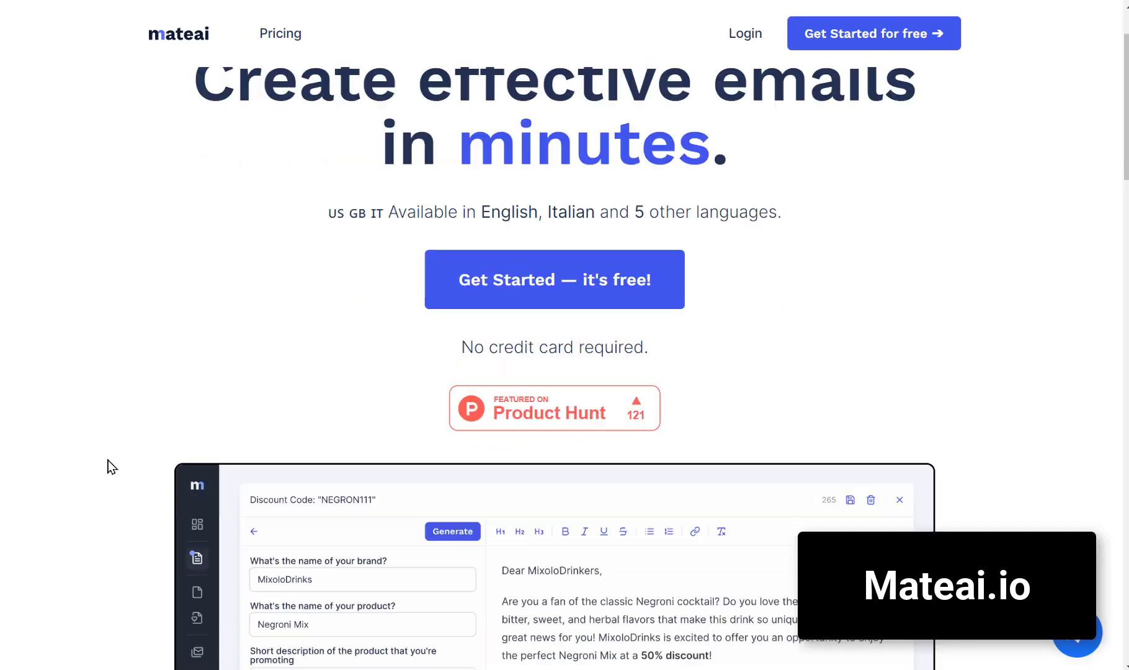
scroll(111, 467, "down", 3)
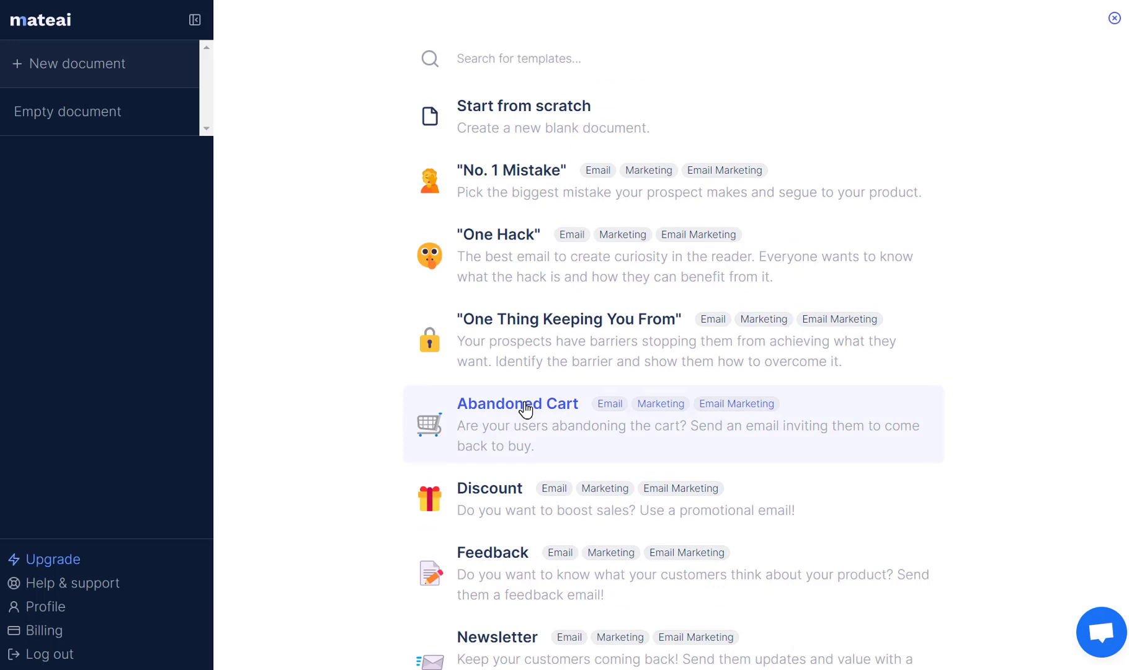
Step: Fill the Abandoned Cart template for AI Meme Maker with discount code 00000 worth 40%, and generate
left_click(525, 409)
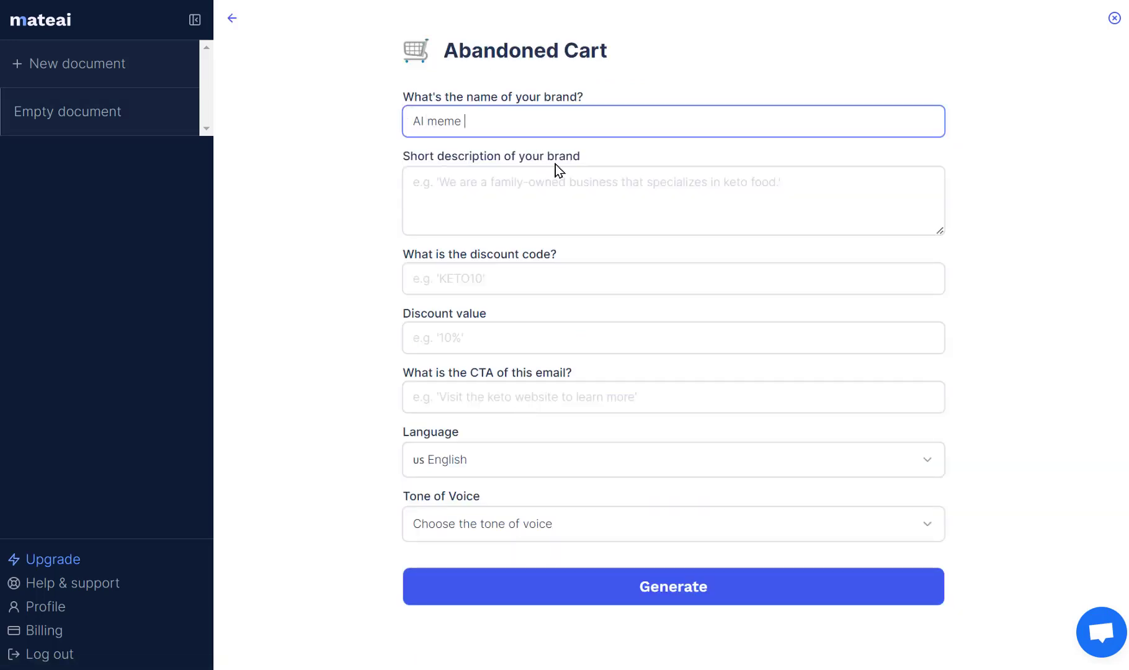
left_click(549, 191)
type("We make AI memes online")
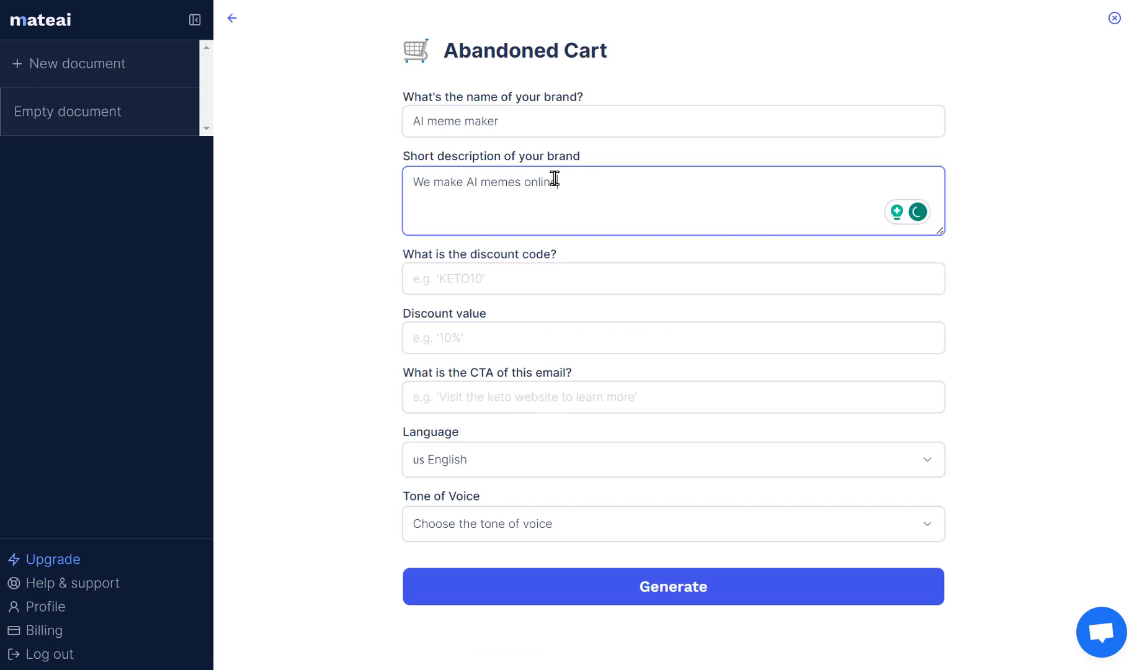
left_click(451, 274)
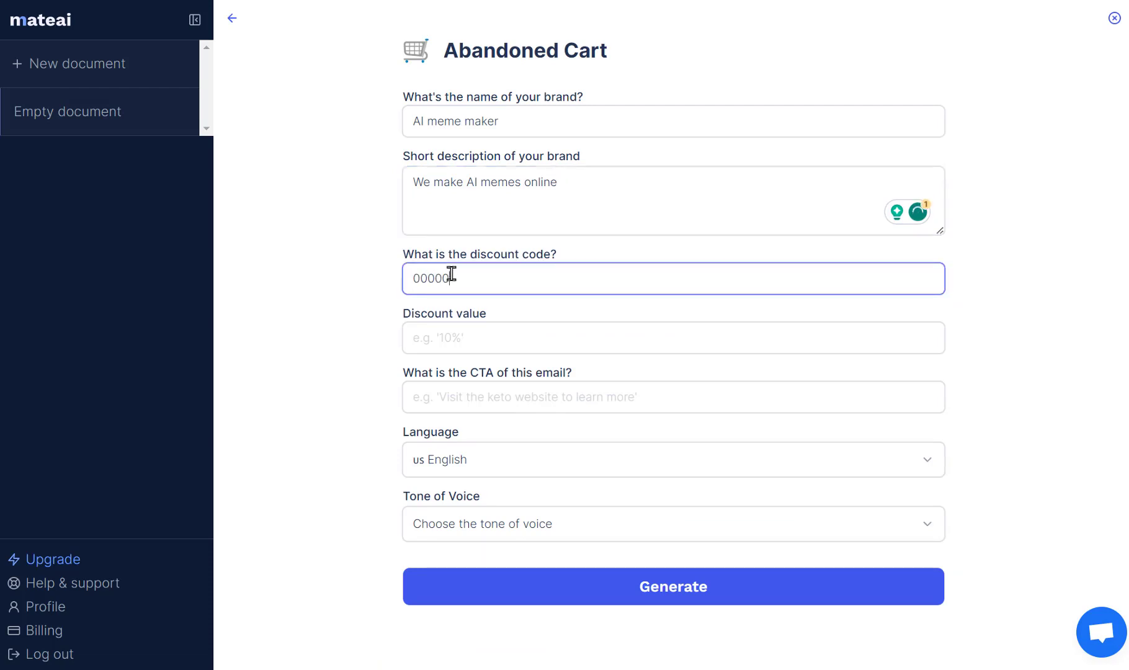
left_click(468, 338)
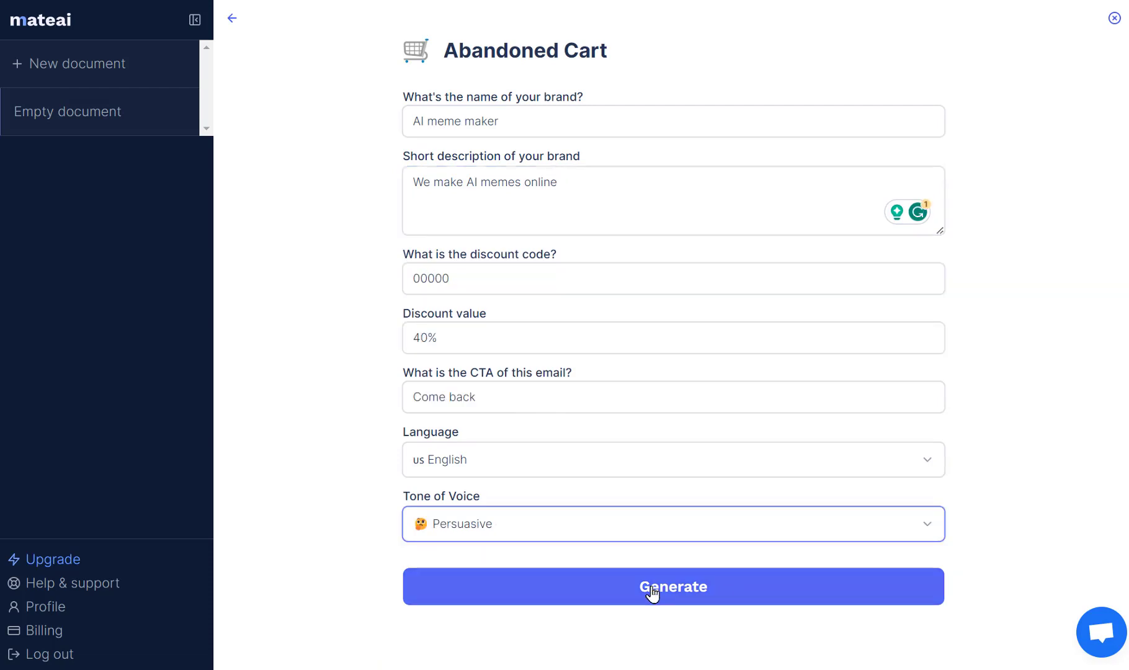
left_click(651, 589)
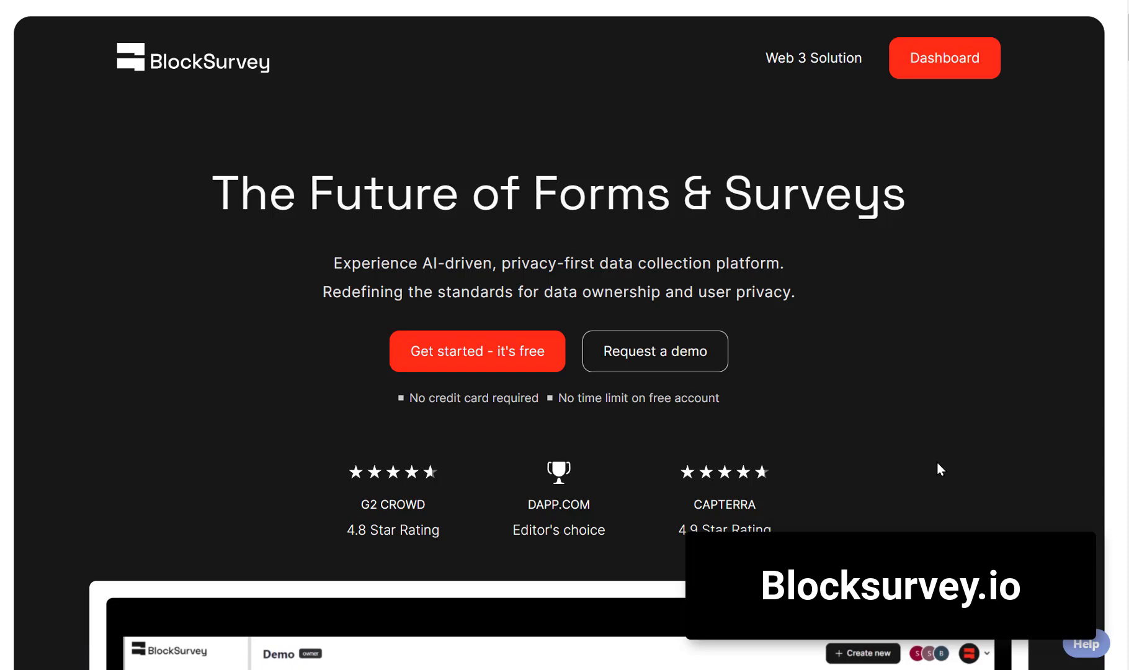
Step: Sign up free and start an AI-generated survey from the user experience sample prompt
scroll(936, 465, "down", 4)
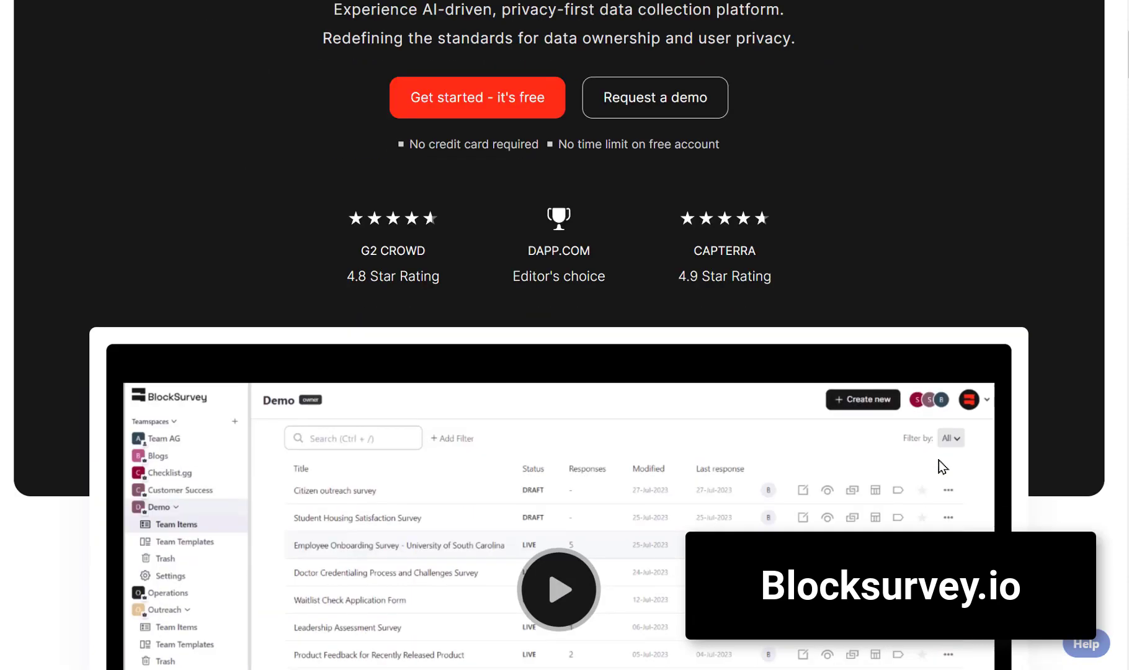
scroll(938, 460, "down", 5)
scroll(939, 460, "up", 8)
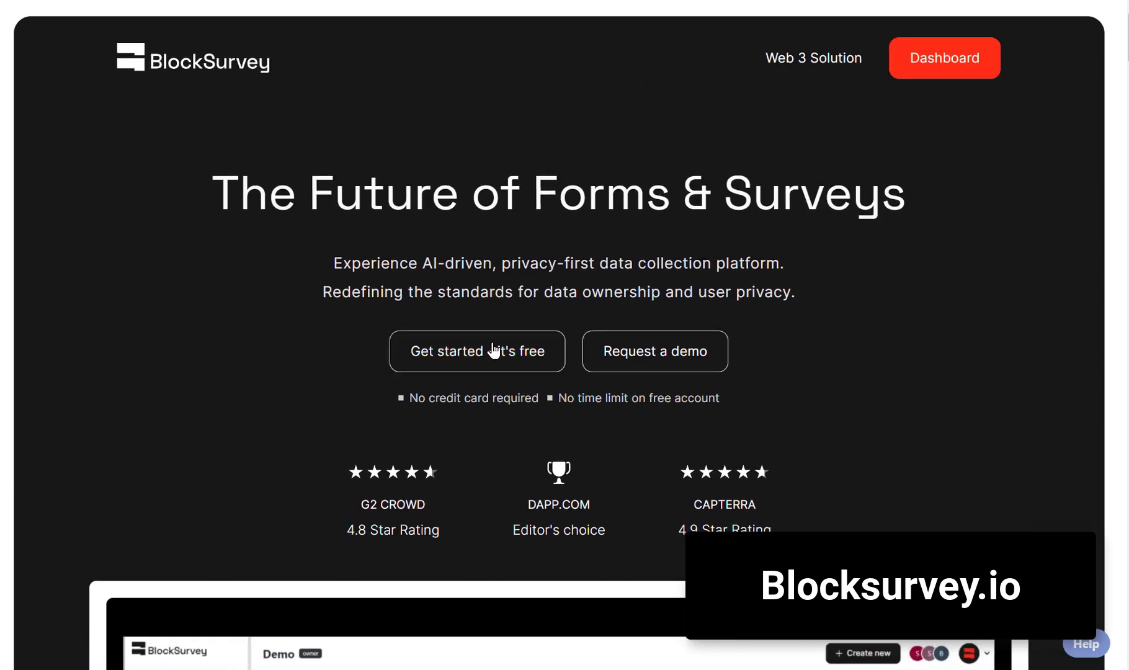
left_click(494, 352)
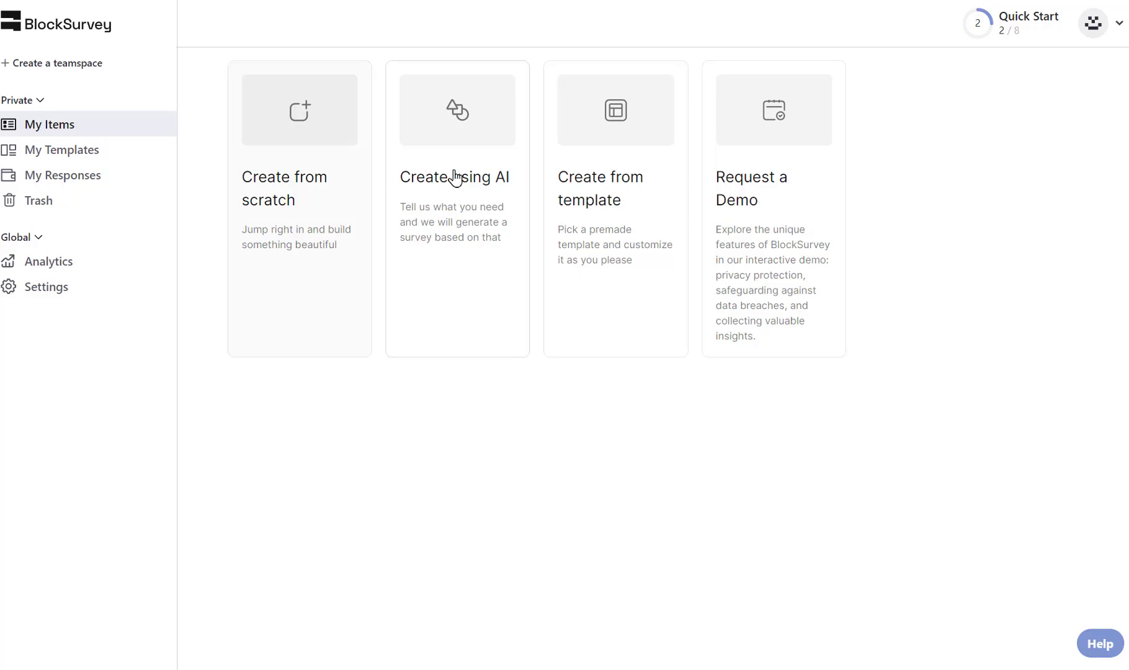
left_click(478, 180)
left_click(509, 223)
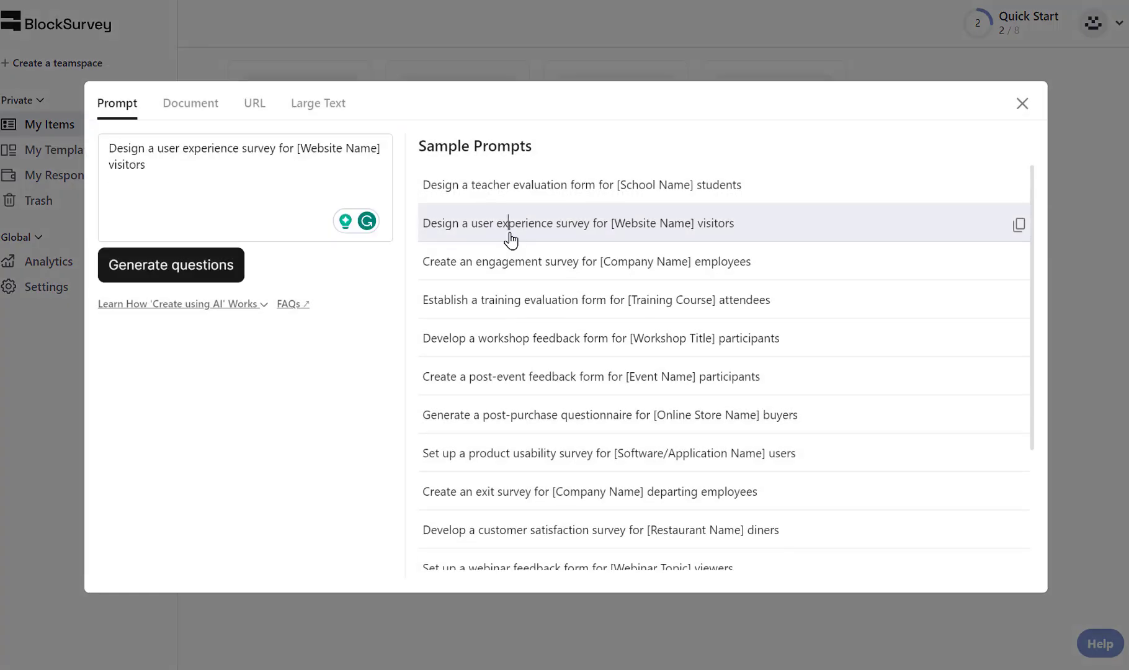
Step: Set the website name to 'Free AI meme build', generate ten questions, and create the survey
left_click_drag(297, 151, 379, 149)
type("Free AI m")
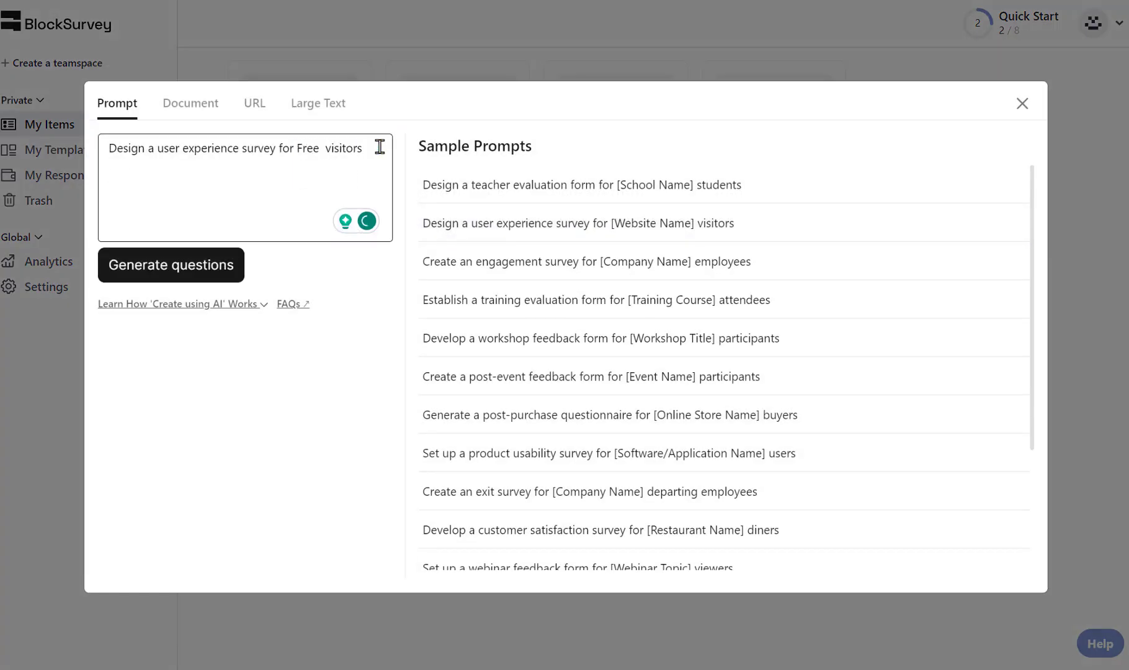
type("eme builder")
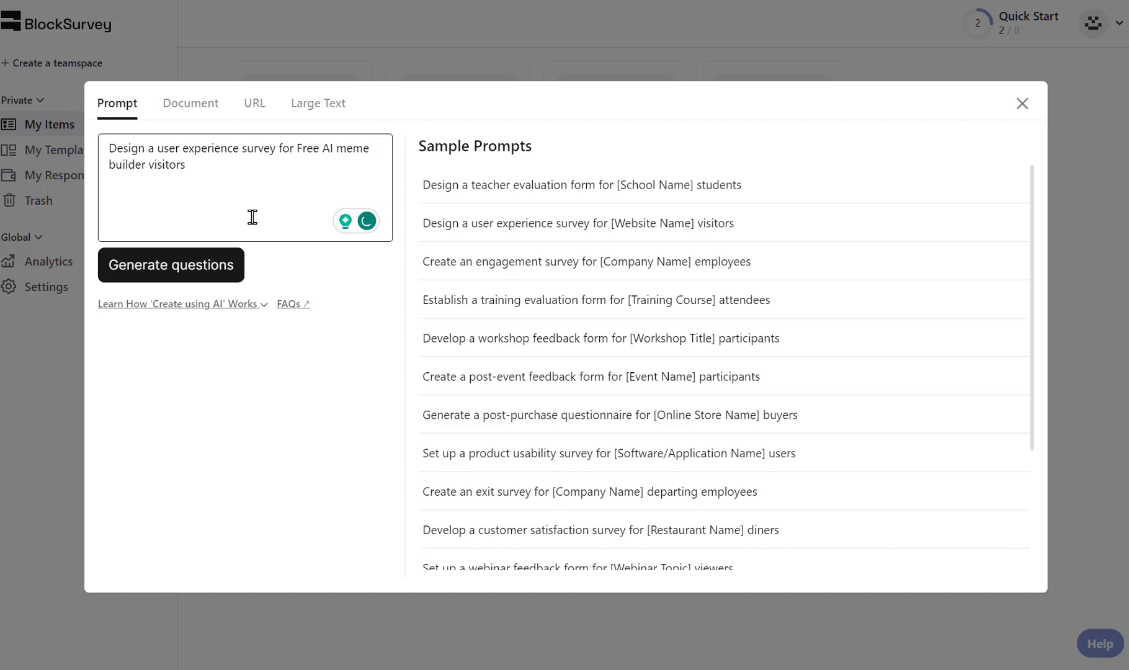
left_click(158, 258)
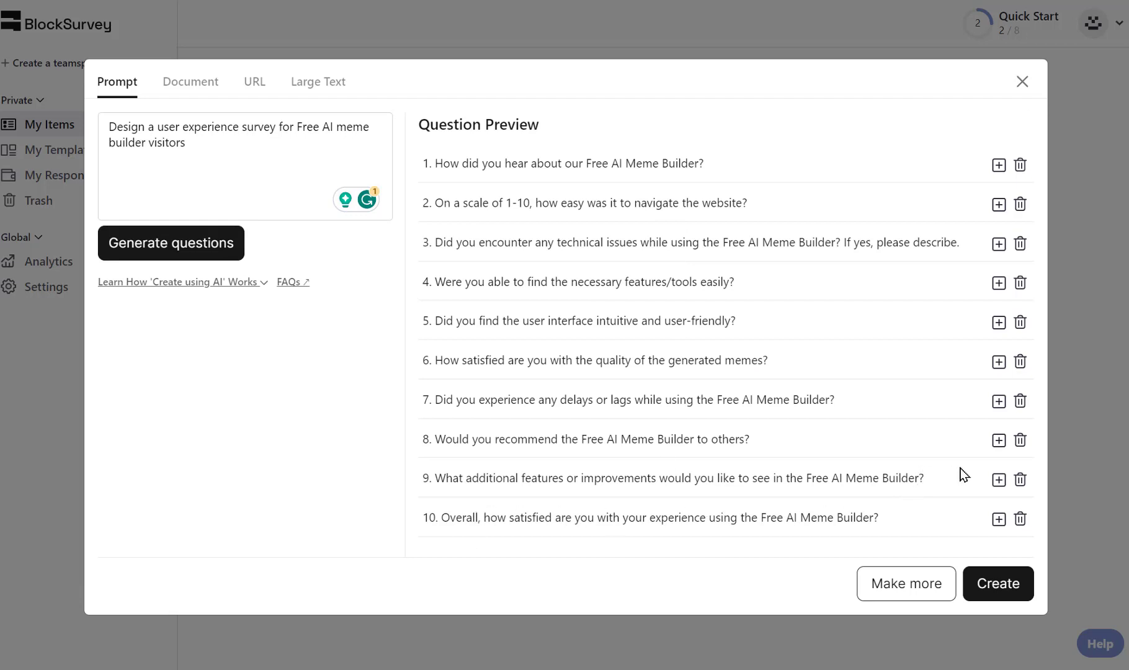
left_click(1024, 587)
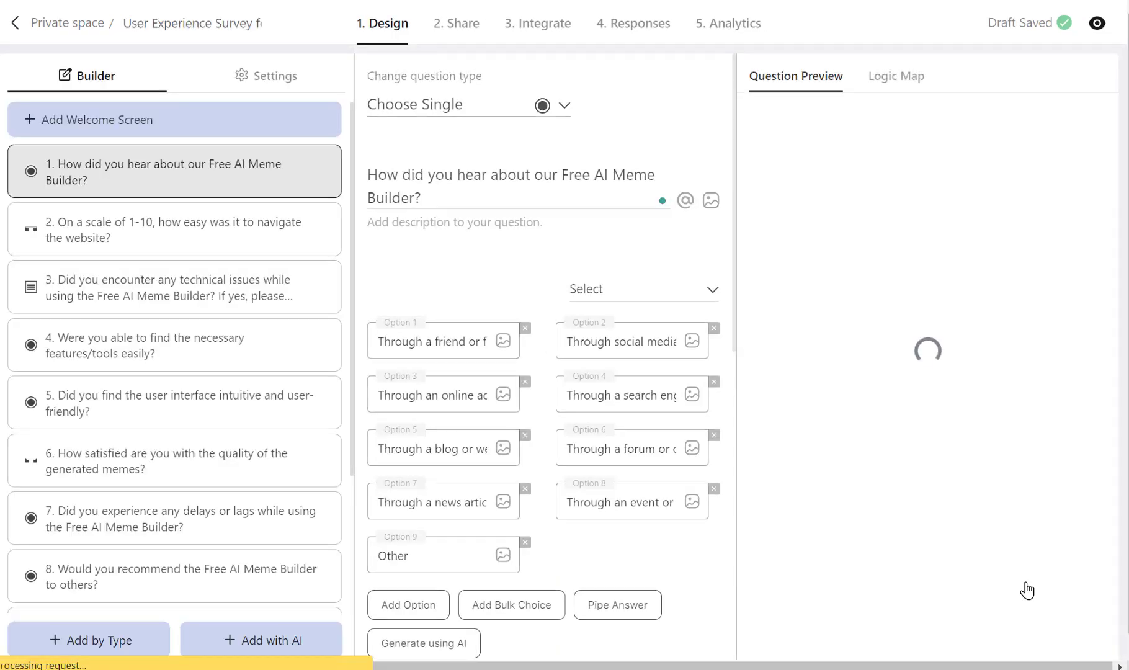
Step: Publish the meme builder survey, then answer 'Through a friend or family member' and rate navigation ease 5
left_click(1088, 24)
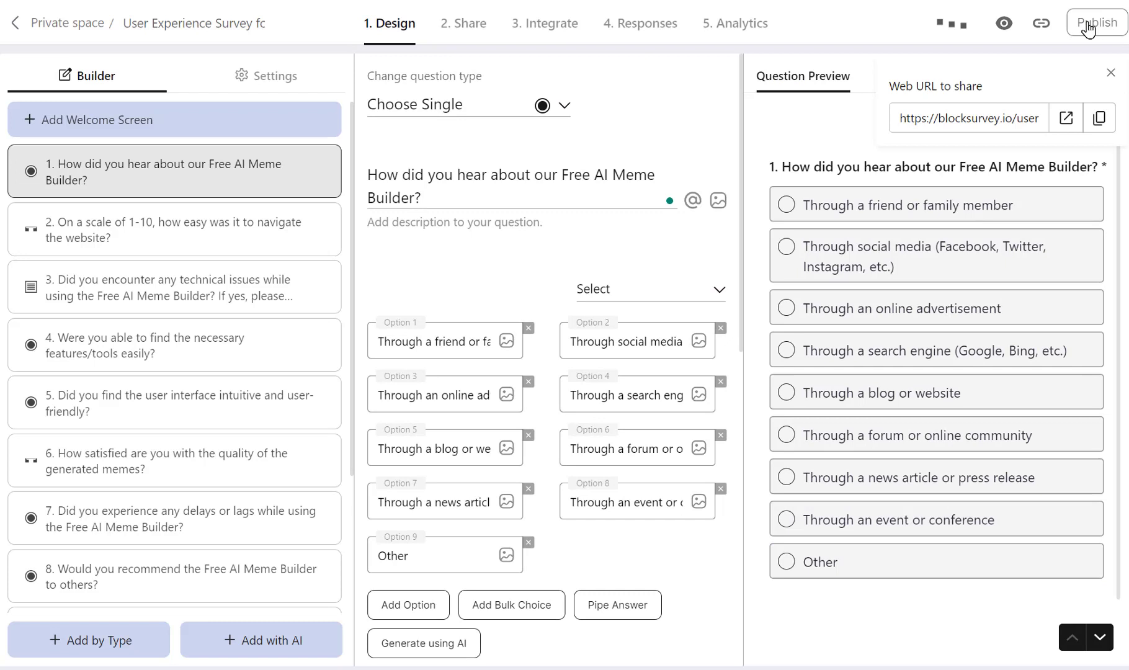
left_click(1065, 118)
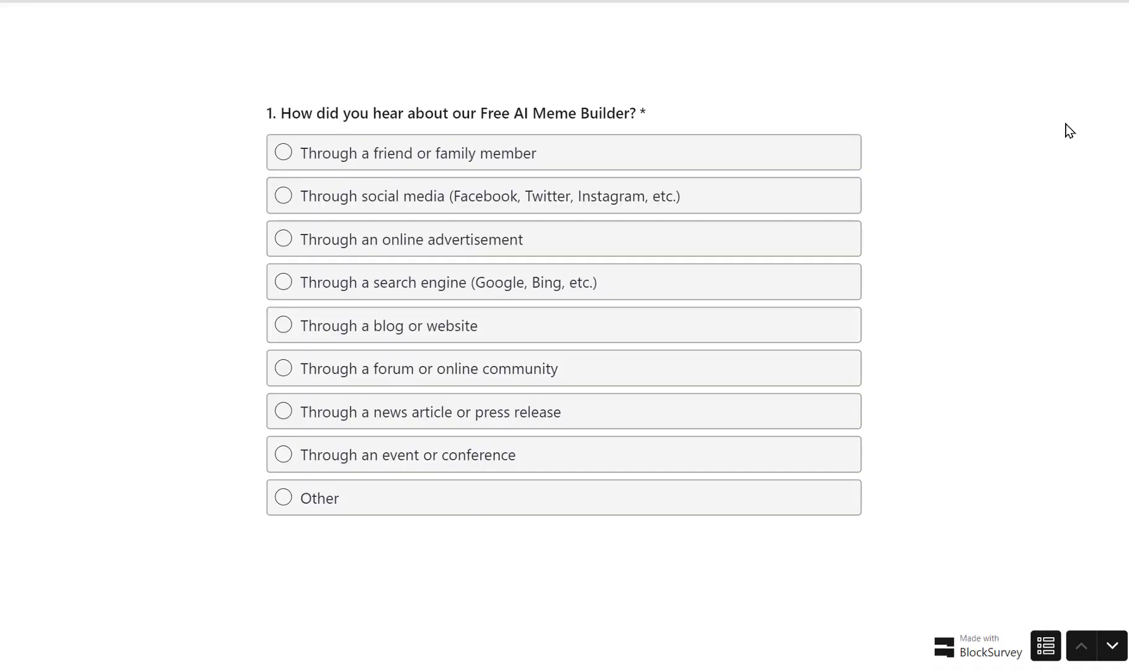
left_click(366, 168)
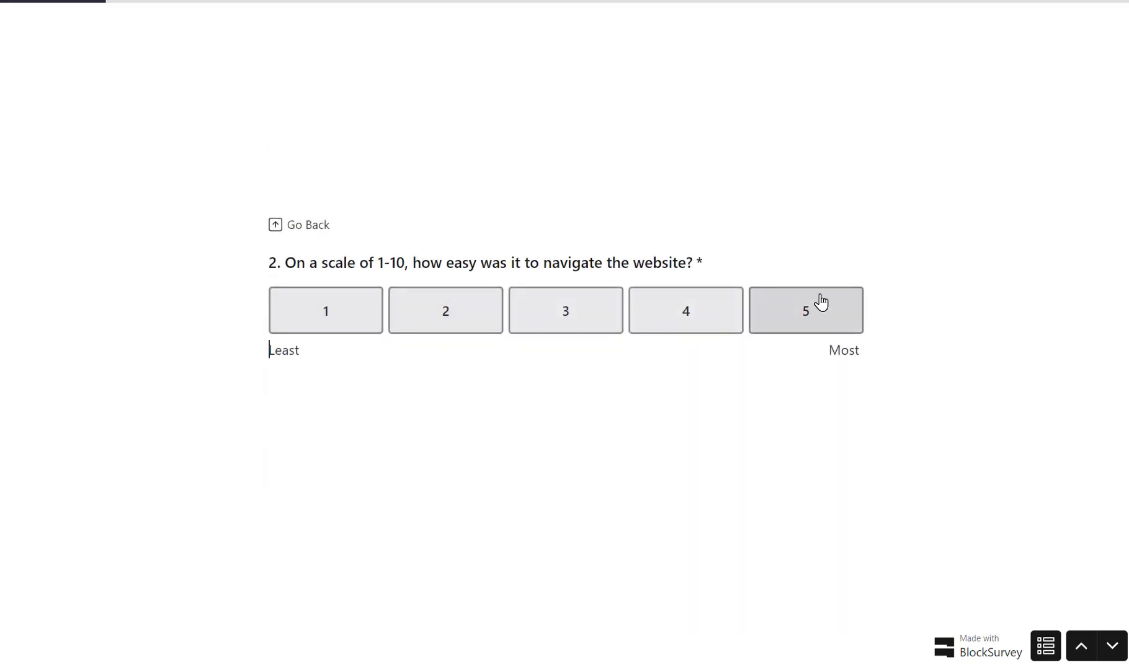
left_click(816, 303)
left_click(303, 384)
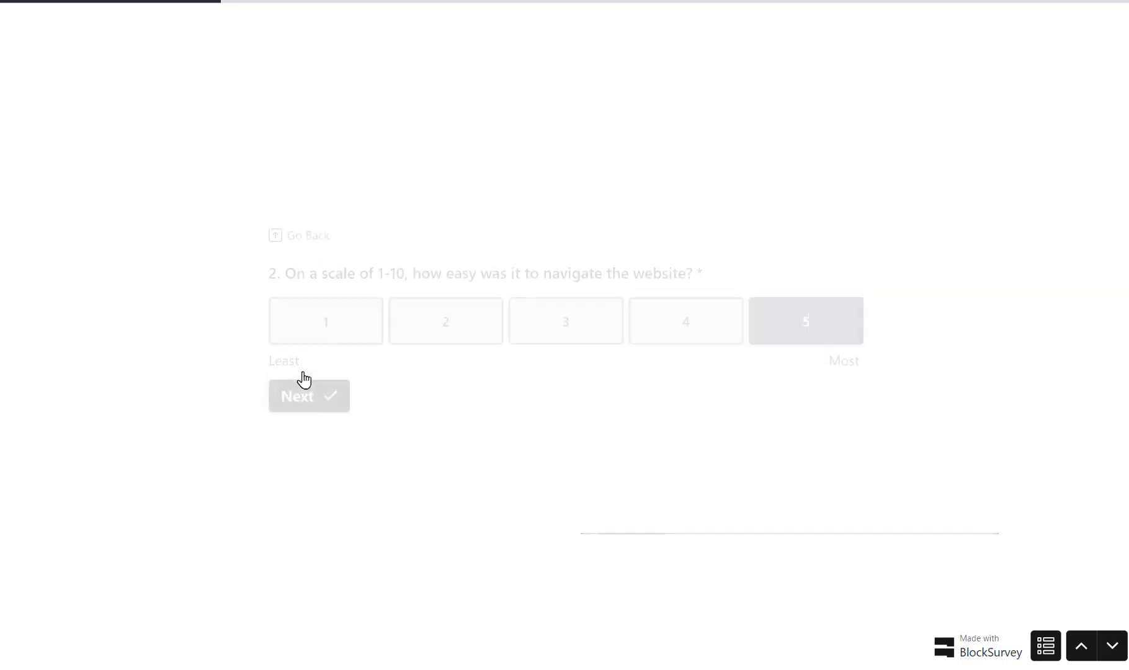